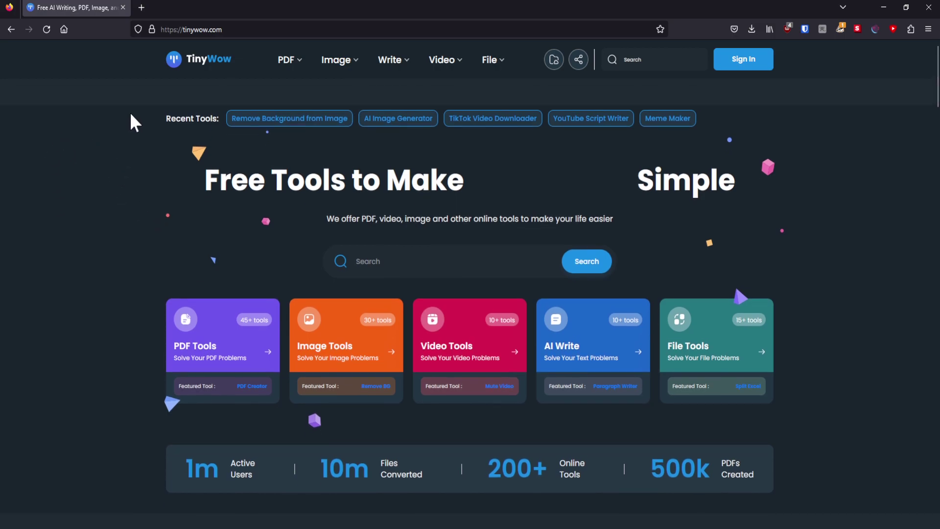
Browse the homepage and preview the top navigation menus, ending on the Image menu's tools.
{"action": "scroll", "coordinate": [101, 237], "scroll_direction": "down", "scroll_amount": 5}
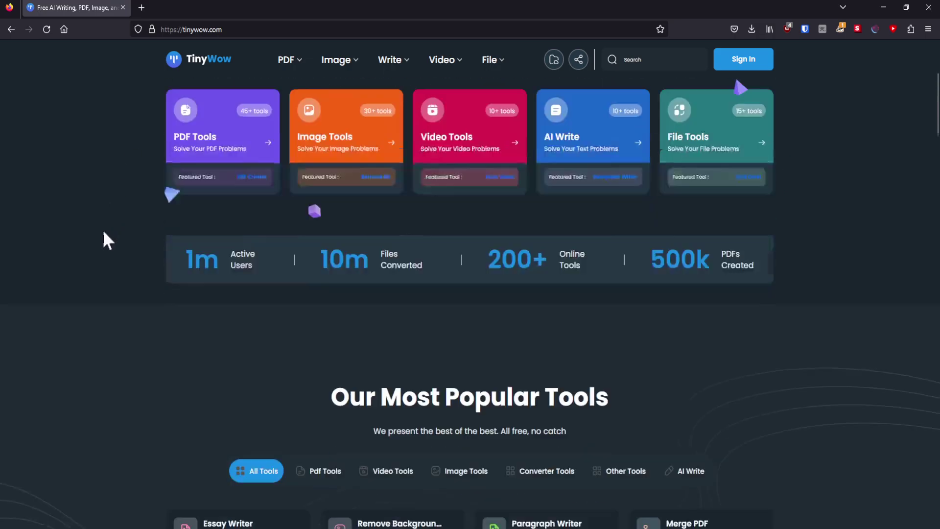
{"action": "scroll", "coordinate": [90, 220], "scroll_direction": "up", "scroll_amount": 5}
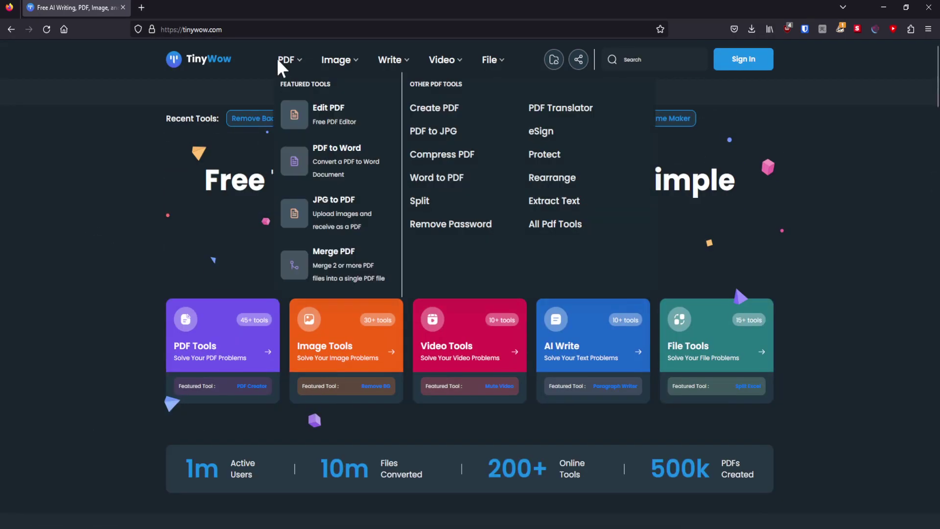
{"action": "mouse_move", "coordinate": [335, 65]}
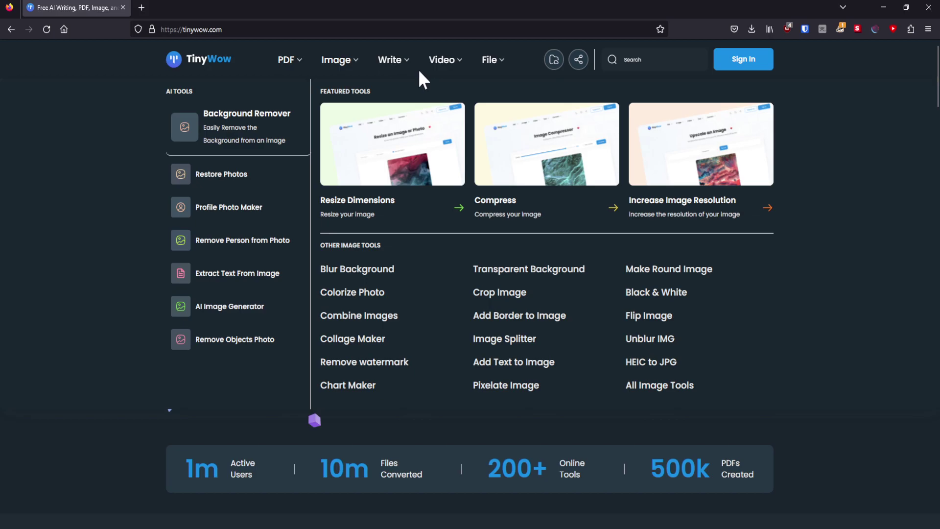
{"action": "mouse_move", "coordinate": [405, 71]}
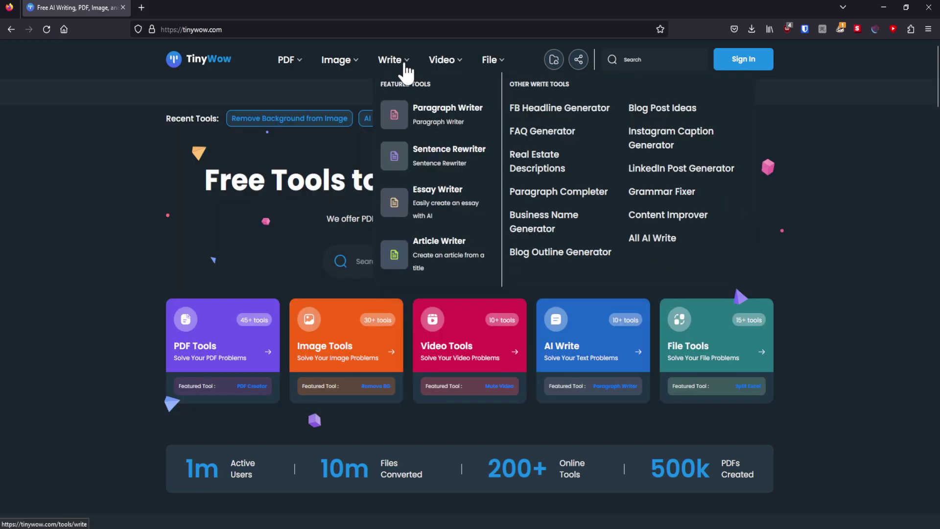
{"action": "mouse_move", "coordinate": [486, 66]}
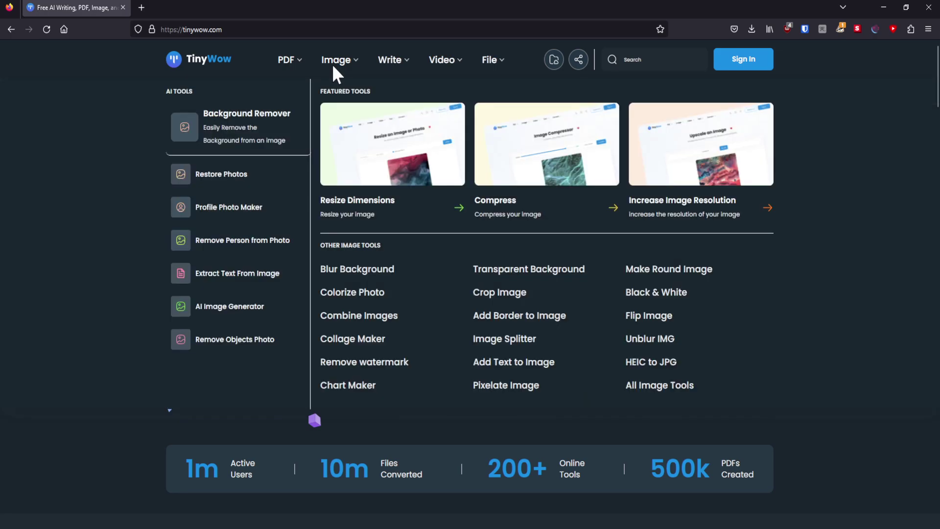
Open Remove Background from Image Tools and process an uploaded photo until it finishes.
{"action": "left_click", "coordinate": [347, 60]}
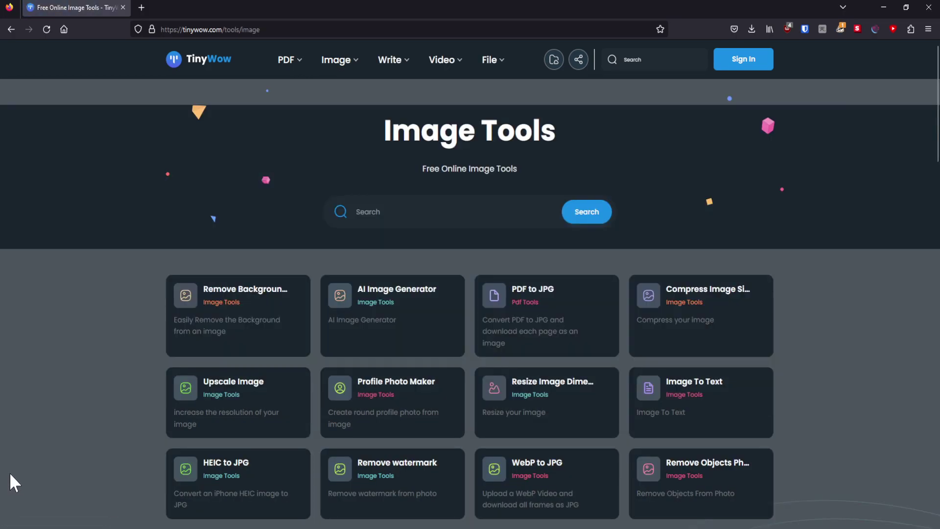
{"action": "left_click", "coordinate": [243, 296]}
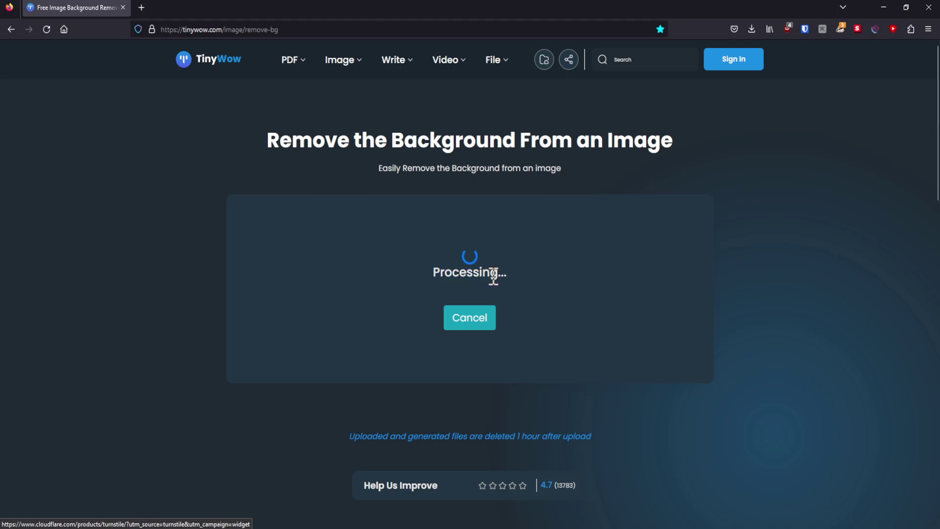
{"action": "left_click_drag", "start_coordinate": [507, 274], "coordinate": [430, 277]}
{"action": "left_click", "coordinate": [153, 274]}
Enlarge the cut-out photo with its corner handles to fill the canvas.
{"action": "scroll", "coordinate": [190, 156], "scroll_direction": "down", "scroll_amount": 2}
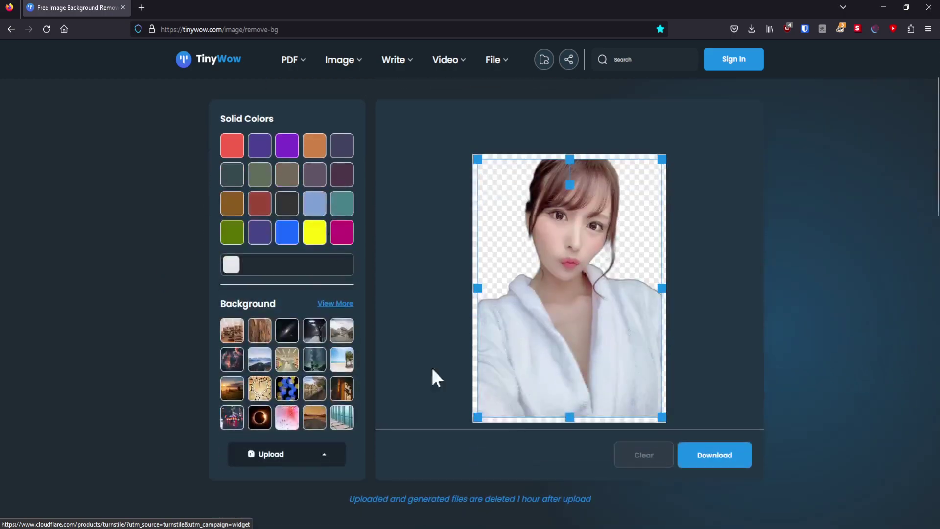
{"action": "left_click_drag", "start_coordinate": [477, 417], "coordinate": [465, 422]}
{"action": "left_click_drag", "start_coordinate": [661, 159], "coordinate": [671, 166]}
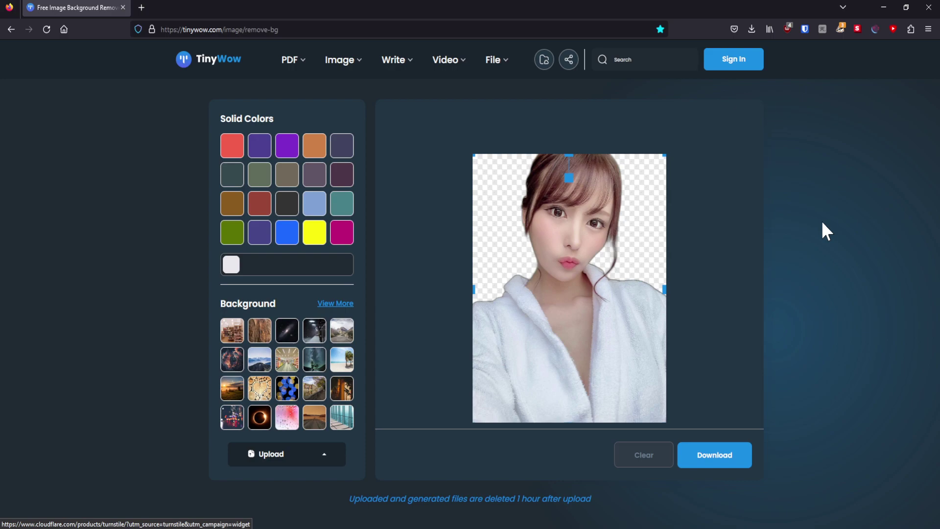
Try red, blue, yellow and galaxy backgrounds, settle on the sunset sky, then return home.
{"action": "left_click", "coordinate": [239, 155]}
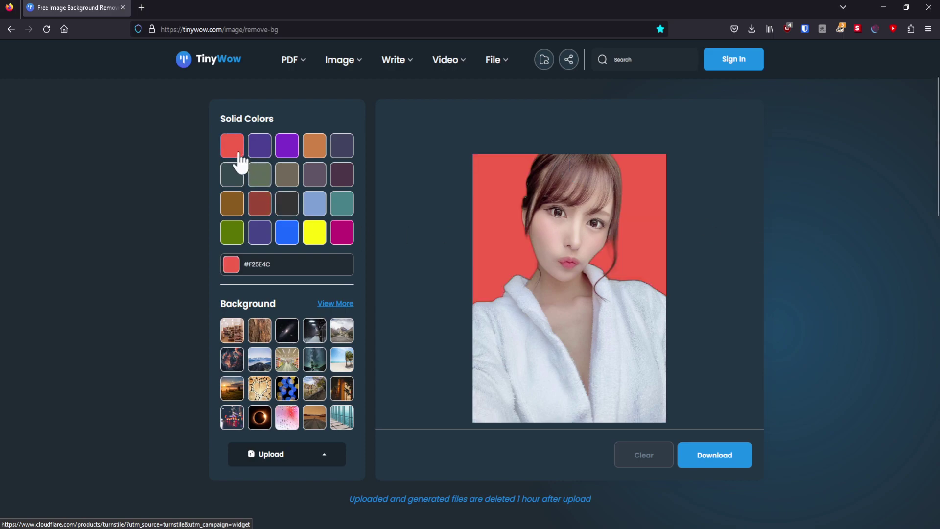
{"action": "left_click", "coordinate": [286, 231]}
{"action": "left_click", "coordinate": [310, 240]}
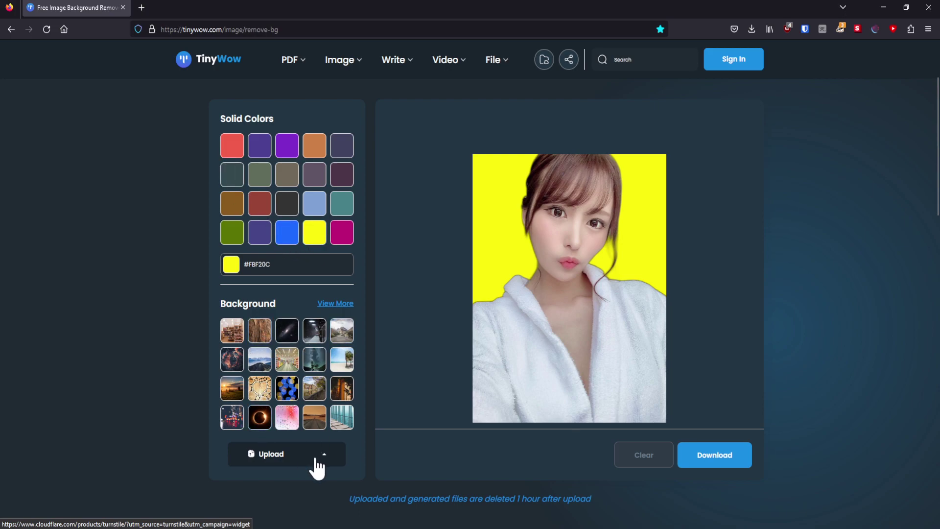
{"action": "left_click", "coordinate": [288, 337]}
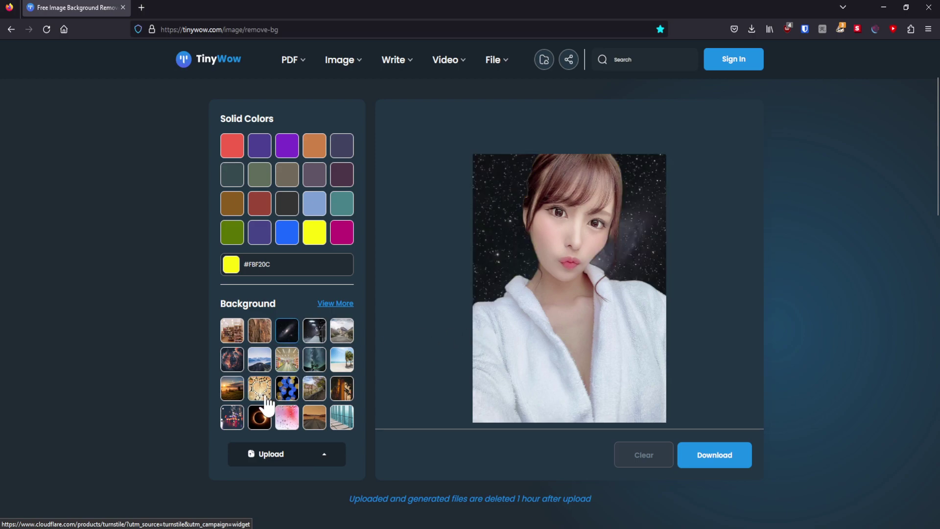
{"action": "left_click", "coordinate": [234, 389]}
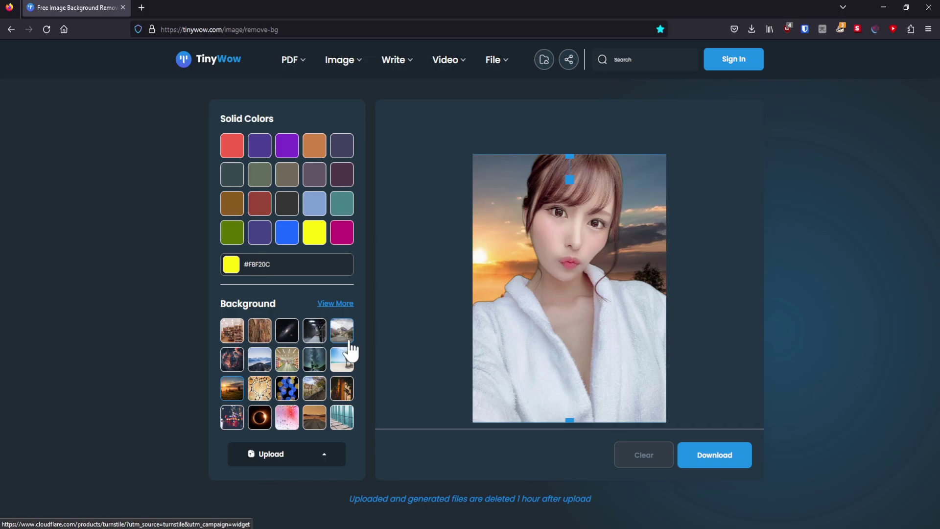
{"action": "scroll", "coordinate": [350, 350], "scroll_direction": "up", "scroll_amount": 2}
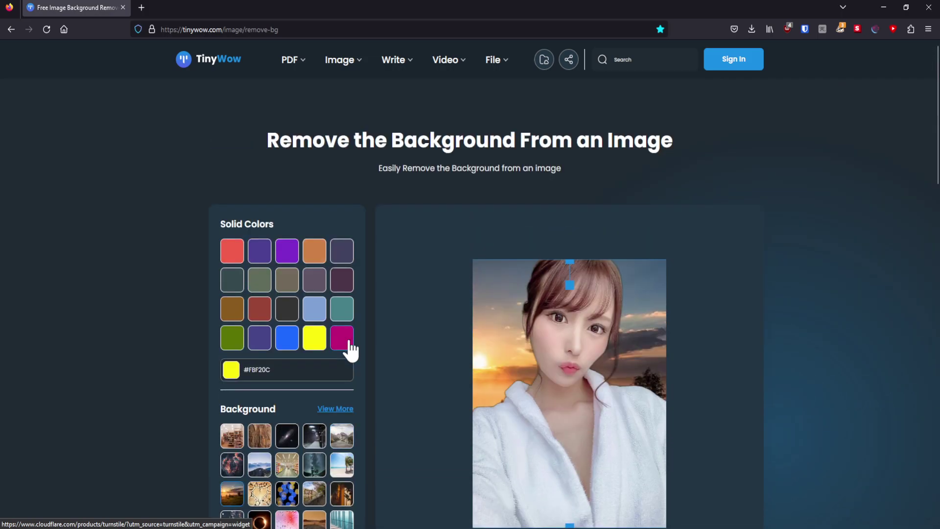
{"action": "left_click", "coordinate": [232, 60]}
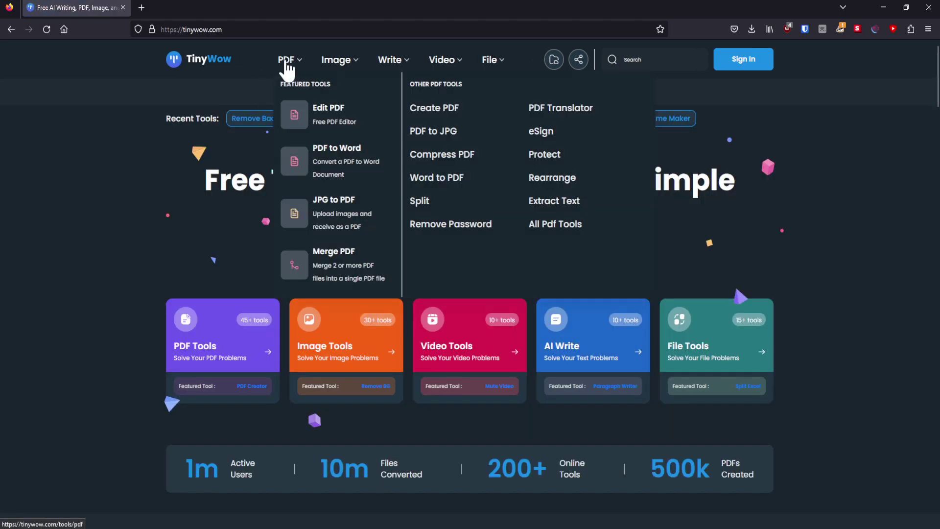
Browse the PDF tools and open Edit PDF in a new tab.
{"action": "left_click", "coordinate": [287, 63]}
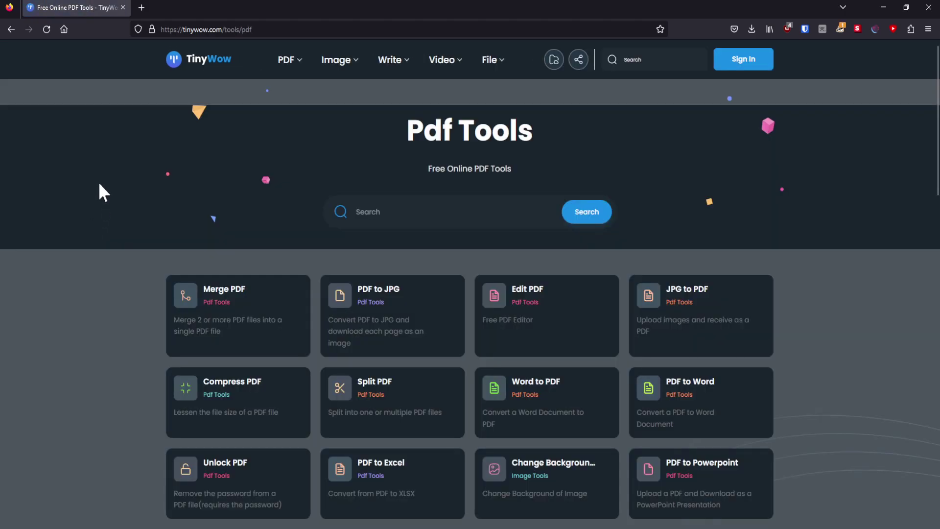
{"action": "scroll", "coordinate": [102, 200], "scroll_direction": "down", "scroll_amount": 2}
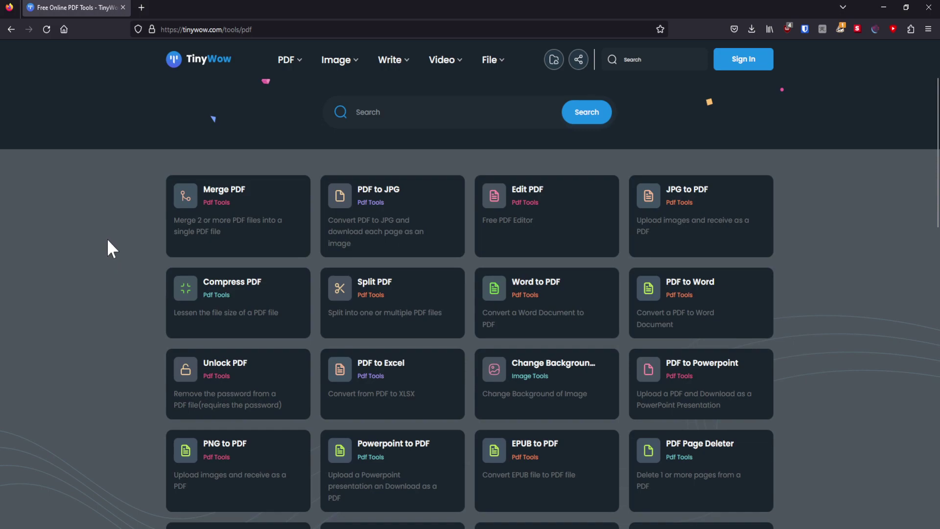
{"action": "middle_click", "coordinate": [539, 199]}
{"action": "left_click", "coordinate": [172, 9]}
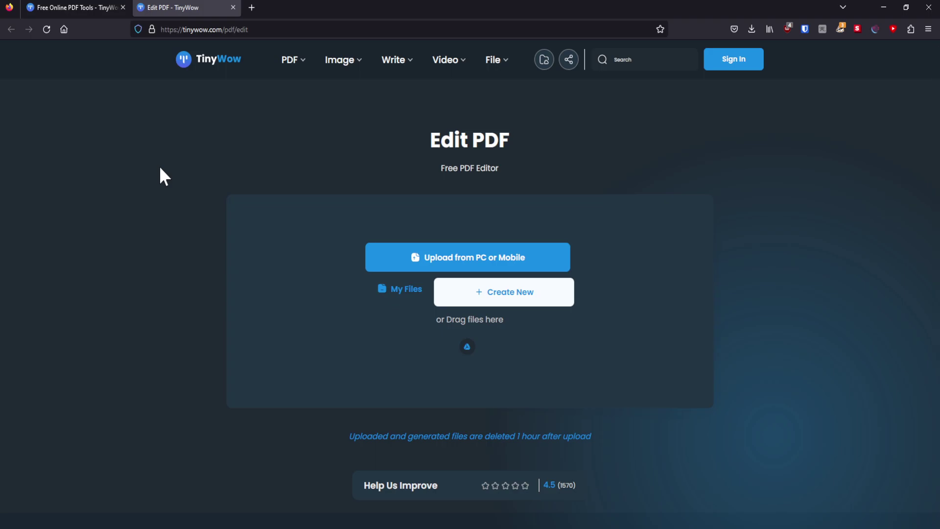
Back on the first tab, scroll the PDF tools list, then go to Image Tools.
{"action": "left_click", "coordinate": [101, 7]}
{"action": "scroll", "coordinate": [143, 201], "scroll_direction": "down", "scroll_amount": 4}
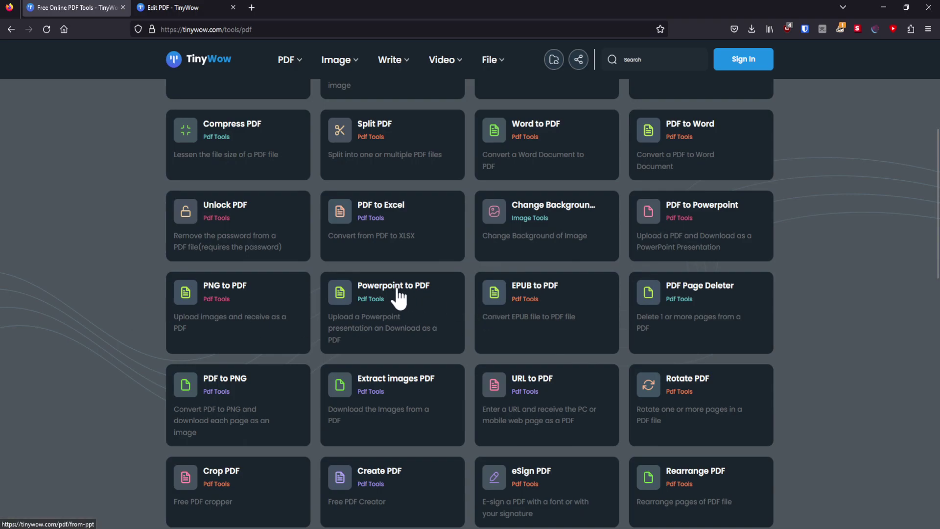
{"action": "scroll", "coordinate": [98, 310], "scroll_direction": "down", "scroll_amount": 2}
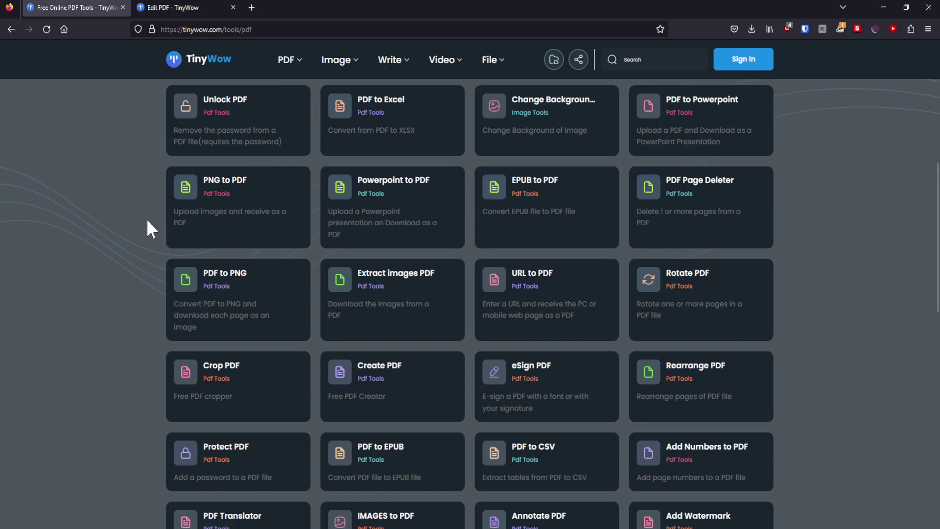
{"action": "scroll", "coordinate": [147, 228], "scroll_direction": "down", "scroll_amount": 5}
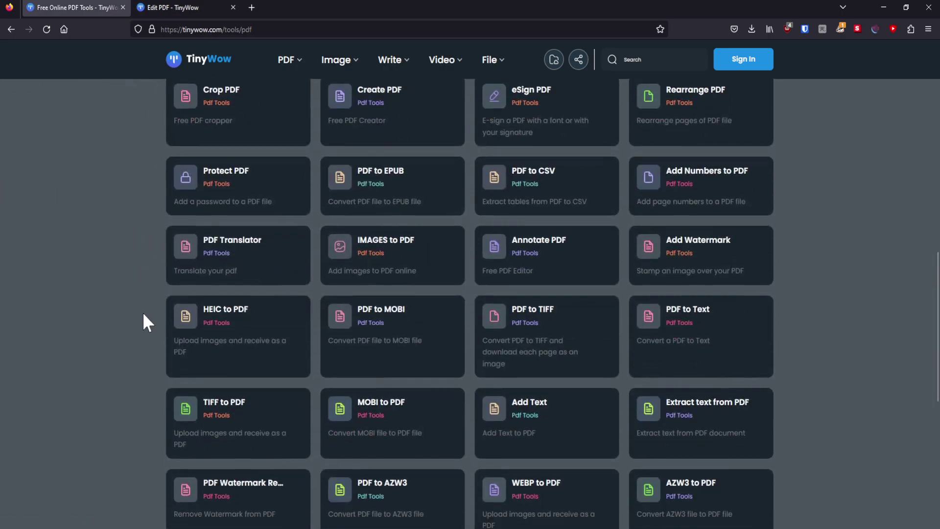
{"action": "scroll", "coordinate": [127, 311], "scroll_direction": "down", "scroll_amount": 2}
{"action": "scroll", "coordinate": [335, 119], "scroll_direction": "up", "scroll_amount": 6}
{"action": "left_click", "coordinate": [341, 60]}
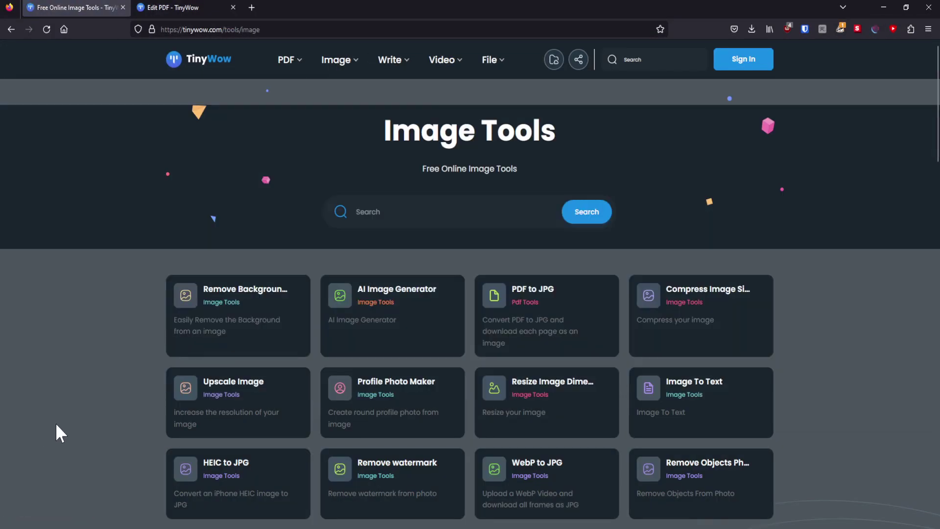
Open the AI Image Generator in its own tab.
{"action": "scroll", "coordinate": [74, 406], "scroll_direction": "down", "scroll_amount": 2}
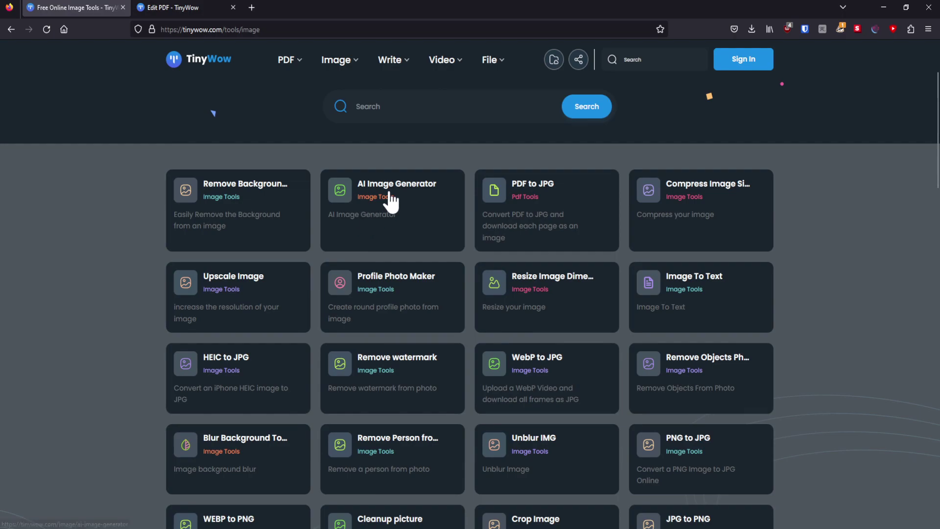
{"action": "middle_click", "coordinate": [390, 200]}
{"action": "left_click", "coordinate": [166, 7]}
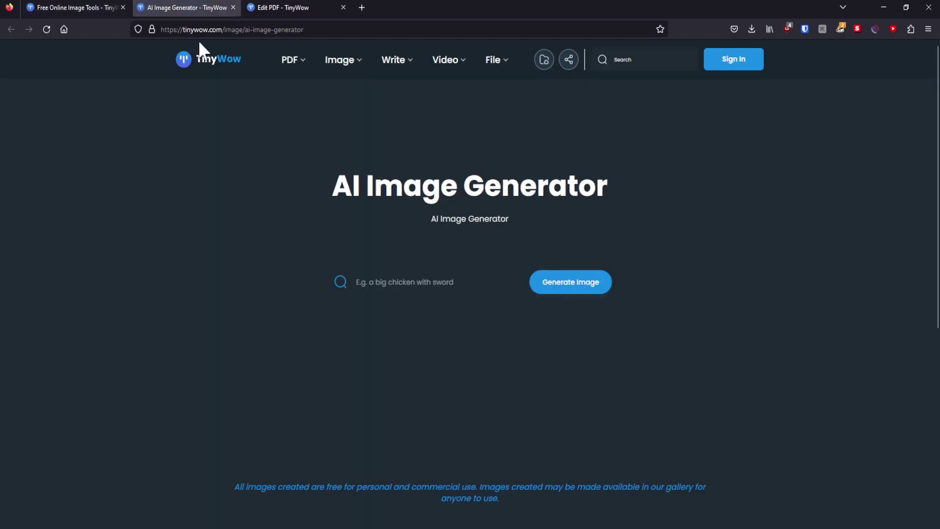
Browse the example gallery, then generate images for the prompt 'dolphin wearing a hat'.
{"action": "scroll", "coordinate": [116, 214], "scroll_direction": "down", "scroll_amount": 2}
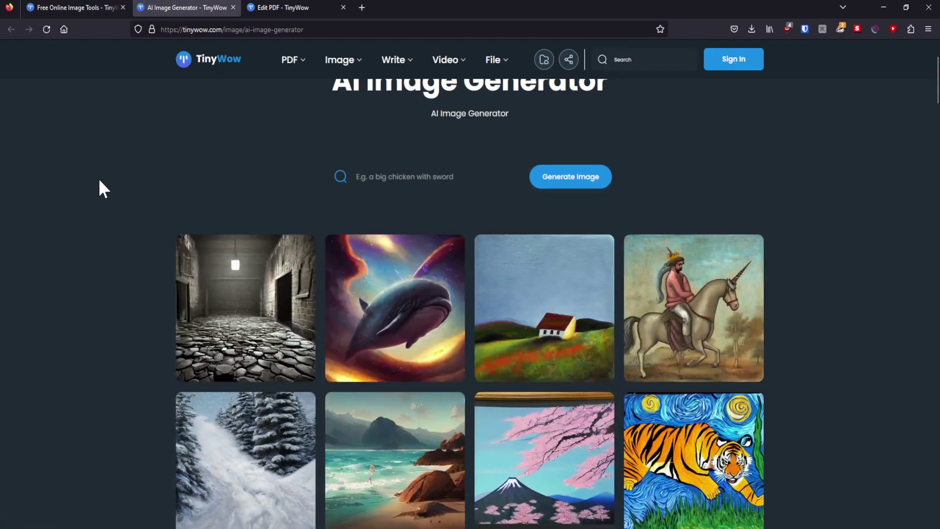
{"action": "scroll", "coordinate": [88, 179], "scroll_direction": "down", "scroll_amount": 6}
{"action": "scroll", "coordinate": [22, 267], "scroll_direction": "up", "scroll_amount": 1}
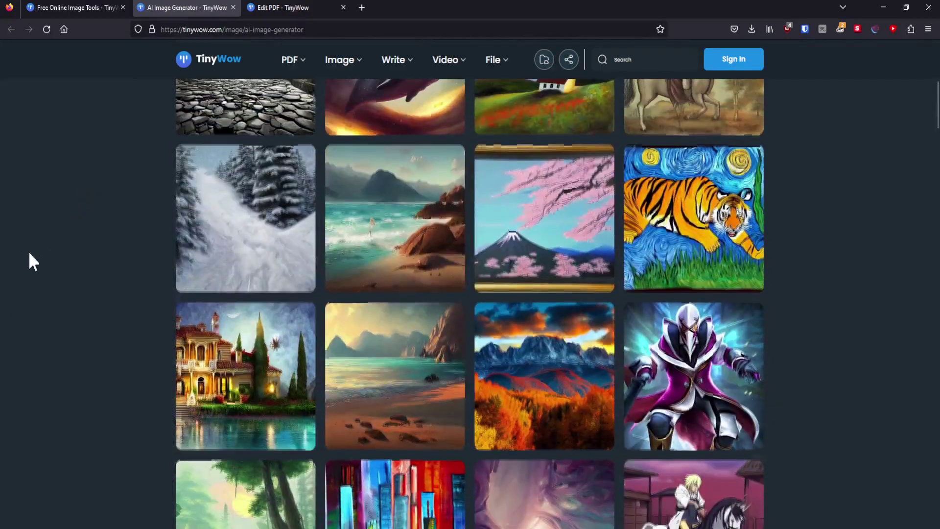
{"action": "scroll", "coordinate": [33, 239], "scroll_direction": "down", "scroll_amount": 2}
{"action": "scroll", "coordinate": [46, 255], "scroll_direction": "up", "scroll_amount": 8}
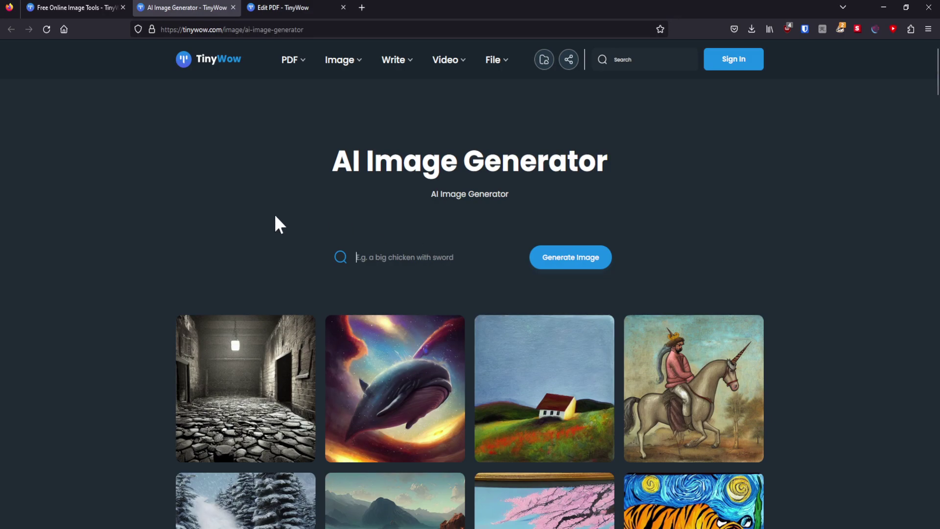
{"action": "type", "text": "dolphin"}
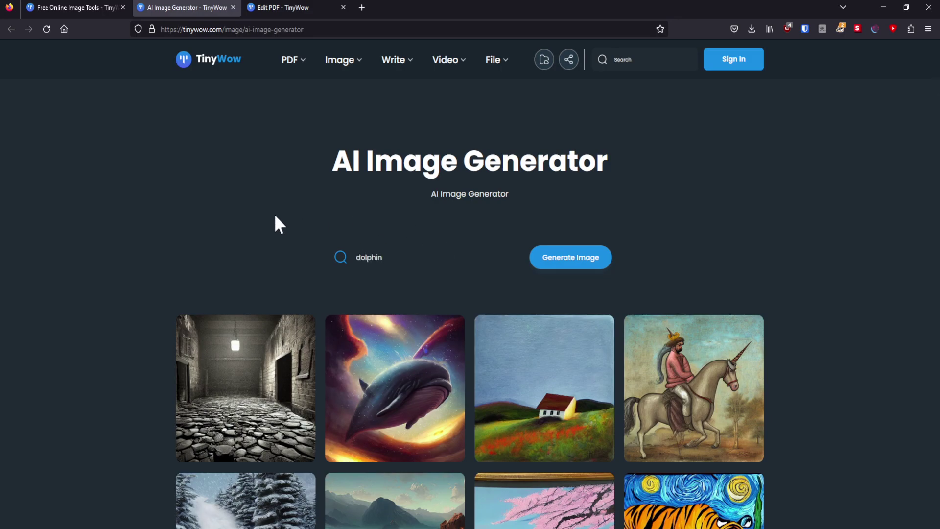
{"action": "type", "text": " wearing a hat"}
{"action": "left_click", "coordinate": [587, 255]}
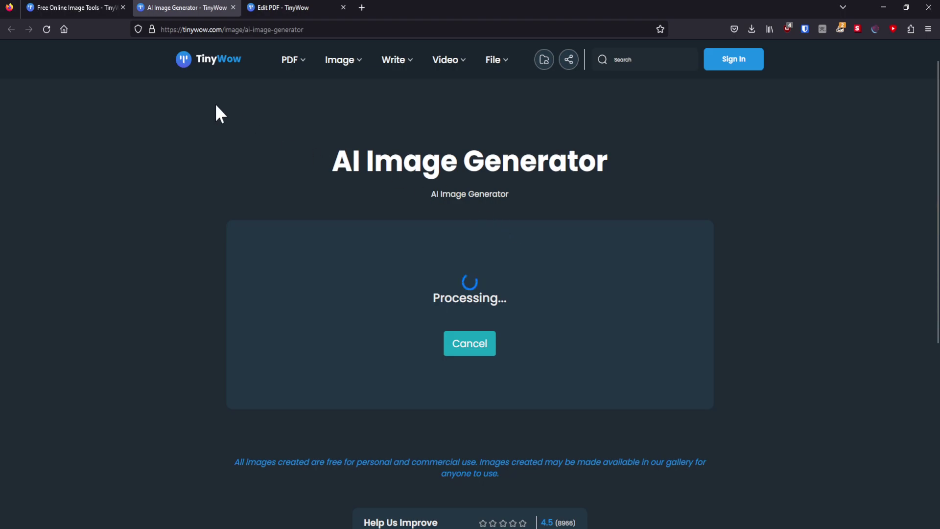
Move the image tools tab after AI Image Generator and switch between the two tabs.
{"action": "left_click_drag", "start_coordinate": [88, 6], "coordinate": [167, 7]}
{"action": "left_click", "coordinate": [91, 6]}
{"action": "left_click", "coordinate": [201, 7]}
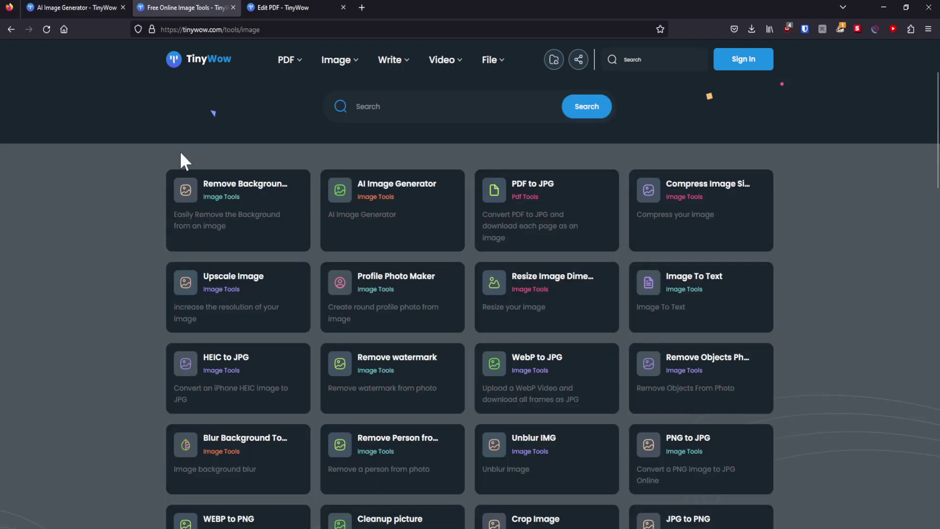
{"action": "left_click", "coordinate": [88, 7]}
{"action": "left_click", "coordinate": [195, 5]}
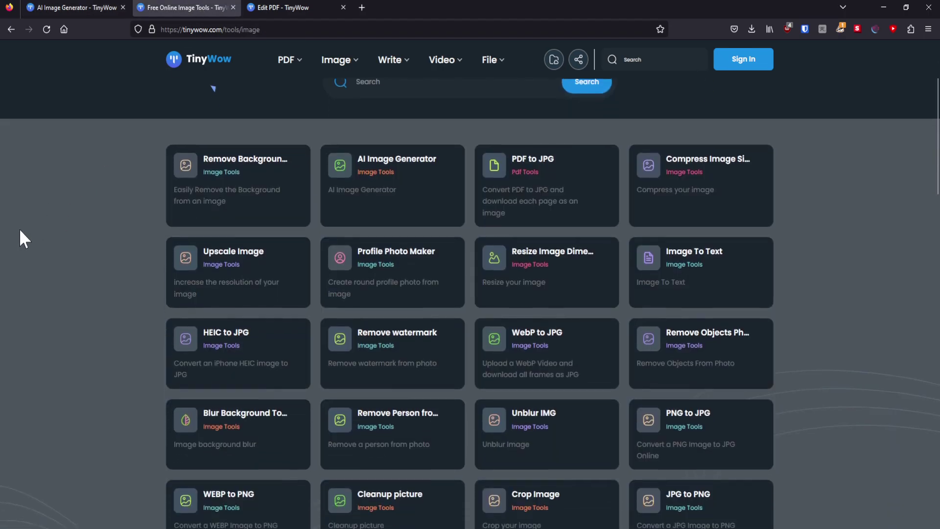
{"action": "scroll", "coordinate": [20, 230], "scroll_direction": "down", "scroll_amount": 2}
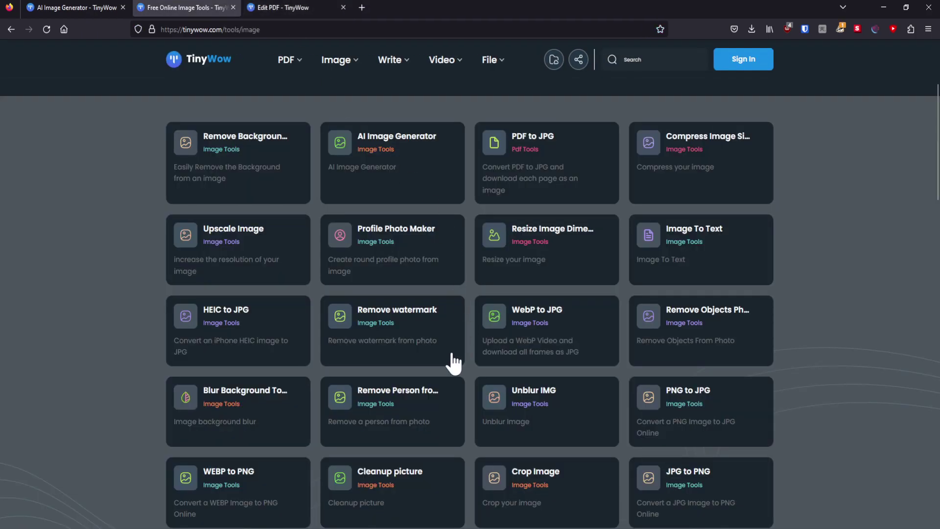
Preview Remove a Person from a Photo in a new tab, then close that tab.
{"action": "middle_click", "coordinate": [413, 400]}
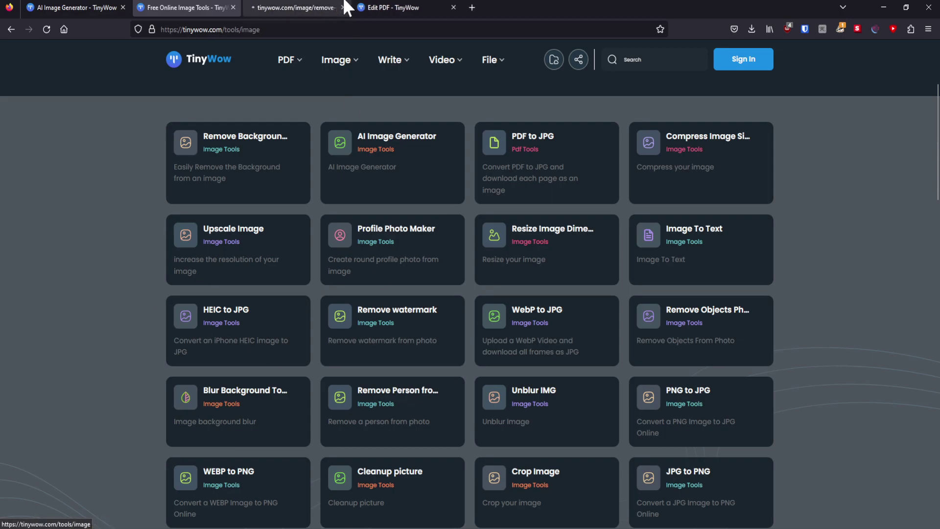
{"action": "left_click", "coordinate": [338, 7]}
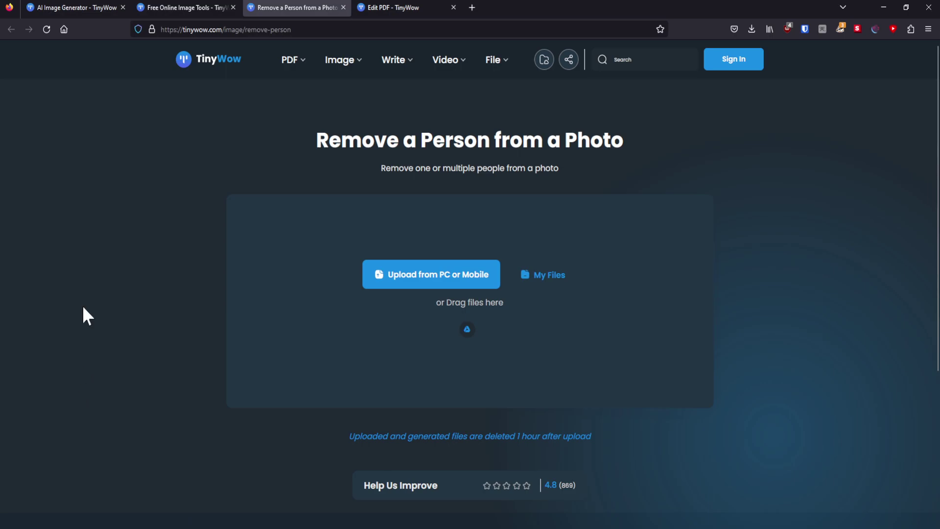
{"action": "left_click", "coordinate": [164, 7]}
{"action": "middle_click", "coordinate": [294, 8]}
View the two generated 'dolphin wearing a hat' images and their download options.
{"action": "left_click", "coordinate": [63, 4]}
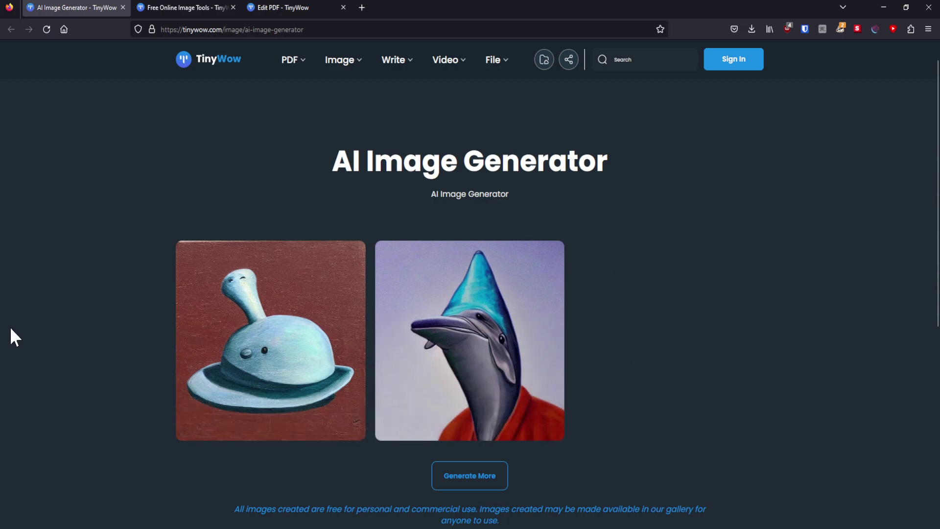
{"action": "mouse_move", "coordinate": [207, 377]}
{"action": "scroll", "coordinate": [136, 168], "scroll_direction": "down", "scroll_amount": 2}
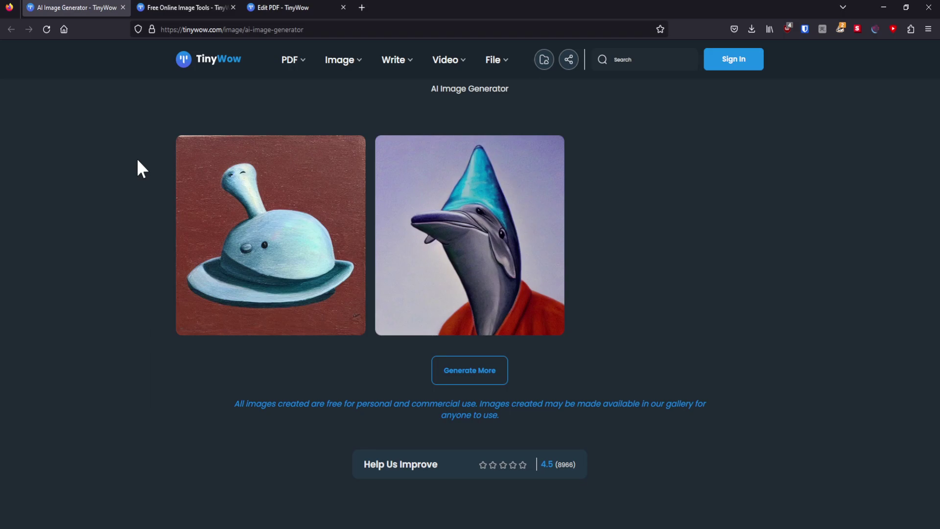
Return to the Image Tools tab and scroll its full list down to the VSDX and VSD converters.
{"action": "left_click", "coordinate": [156, 7]}
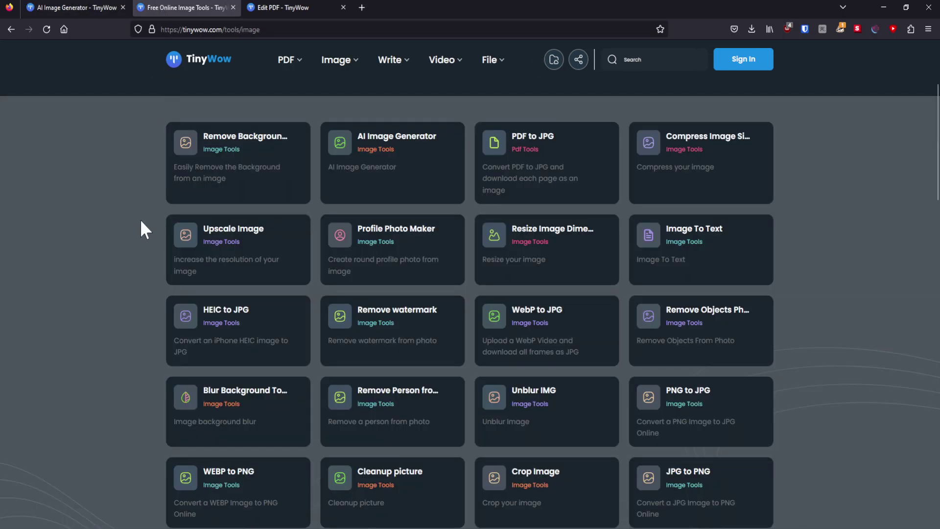
{"action": "scroll", "coordinate": [149, 264], "scroll_direction": "down", "scroll_amount": 5}
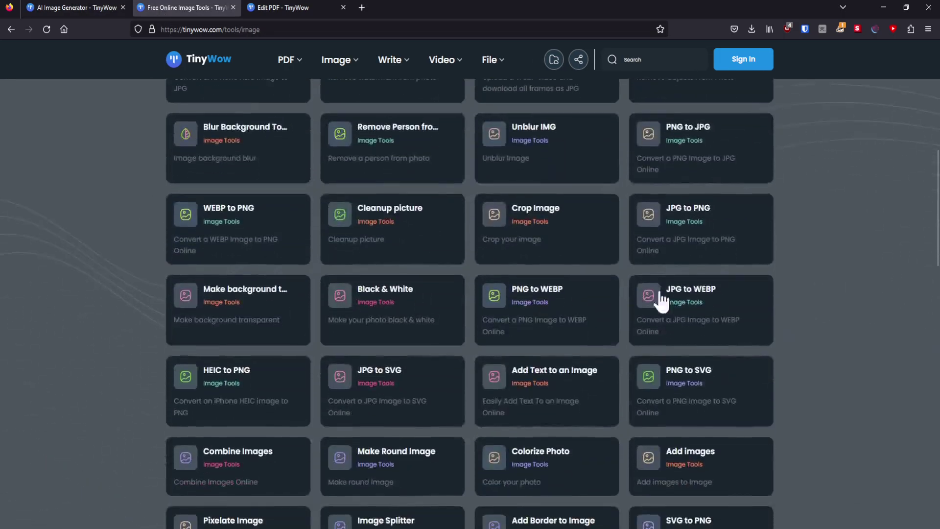
{"action": "scroll", "coordinate": [421, 316], "scroll_direction": "down", "scroll_amount": 1}
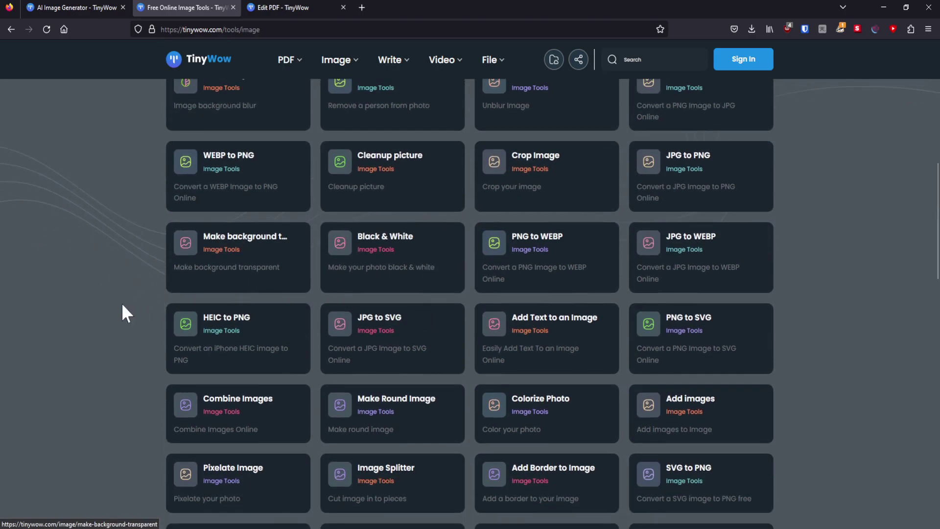
{"action": "scroll", "coordinate": [123, 294], "scroll_direction": "down", "scroll_amount": 5}
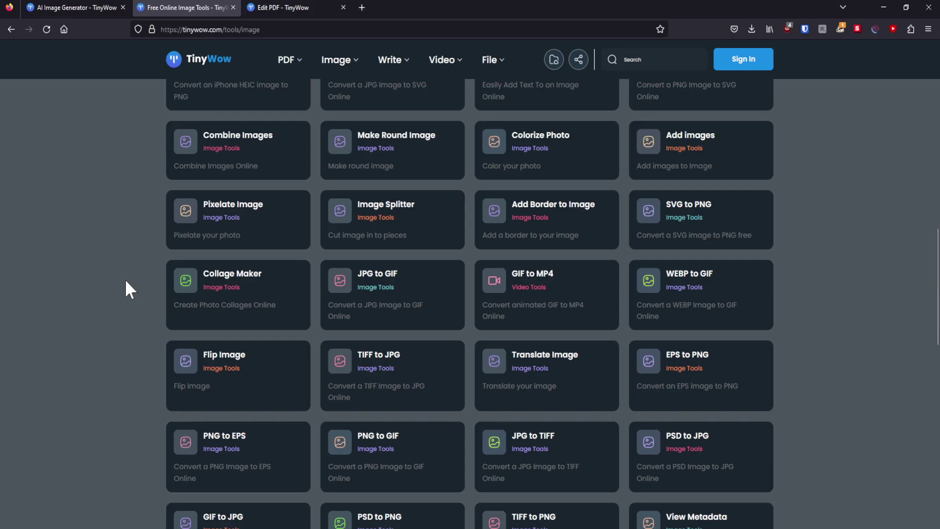
{"action": "scroll", "coordinate": [125, 281], "scroll_direction": "down", "scroll_amount": 3}
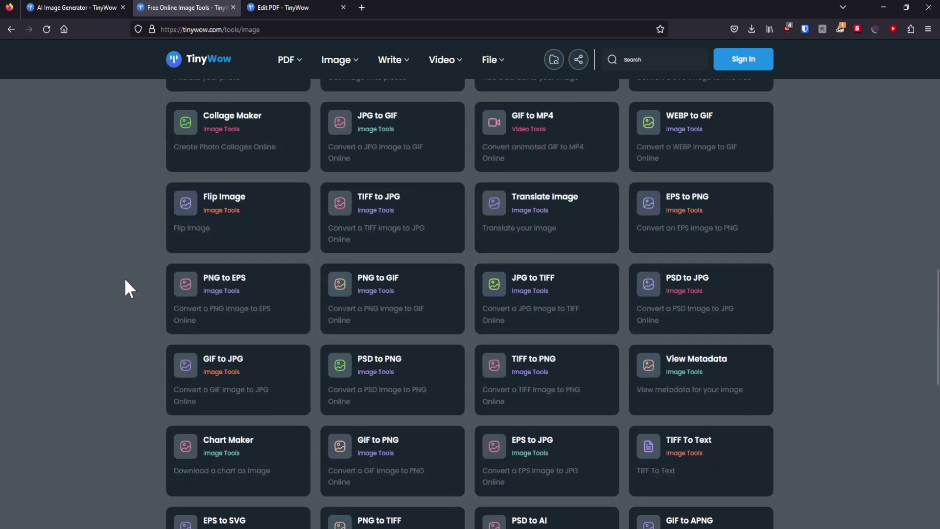
{"action": "scroll", "coordinate": [125, 278], "scroll_direction": "down", "scroll_amount": 5}
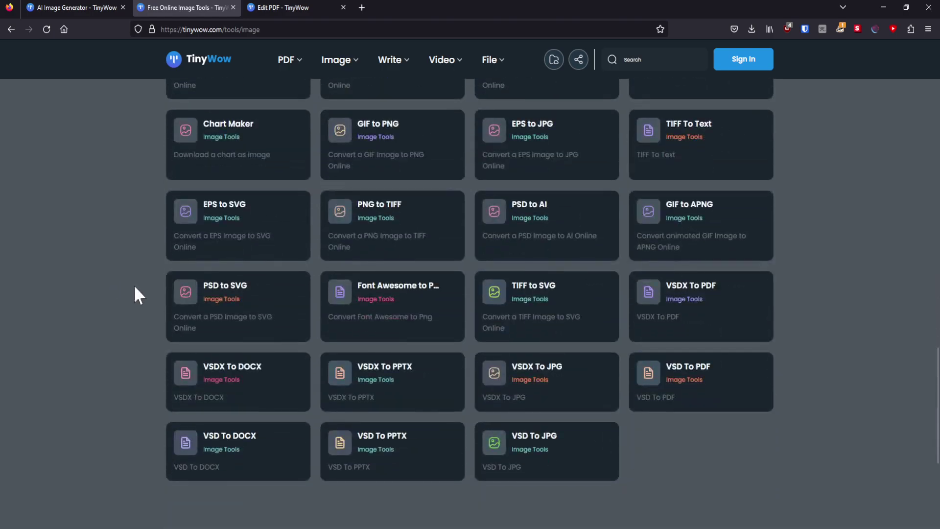
{"action": "scroll", "coordinate": [123, 176], "scroll_direction": "up", "scroll_amount": 15}
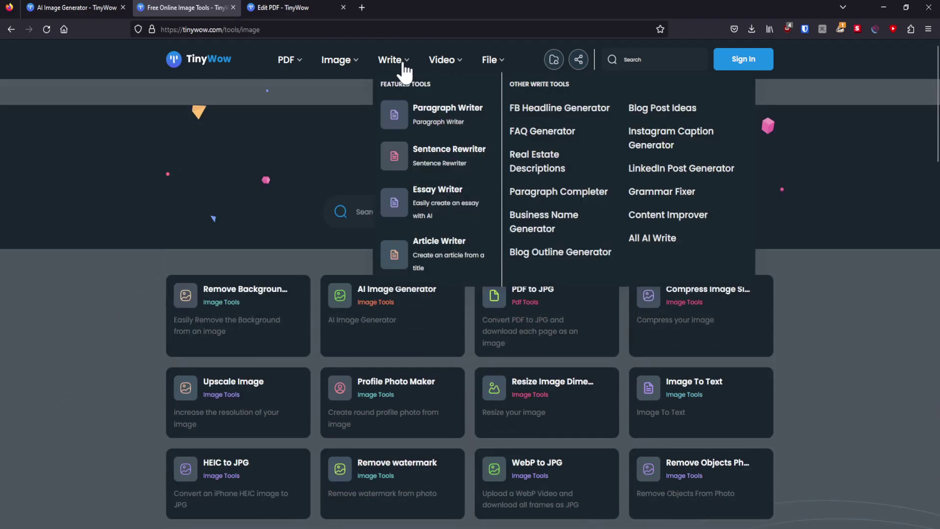
Open the AI Write page, place its tab after Edit PDF, and browse the writing tools.
{"action": "left_click", "coordinate": [403, 62]}
{"action": "left_click_drag", "start_coordinate": [196, 8], "coordinate": [313, 5]}
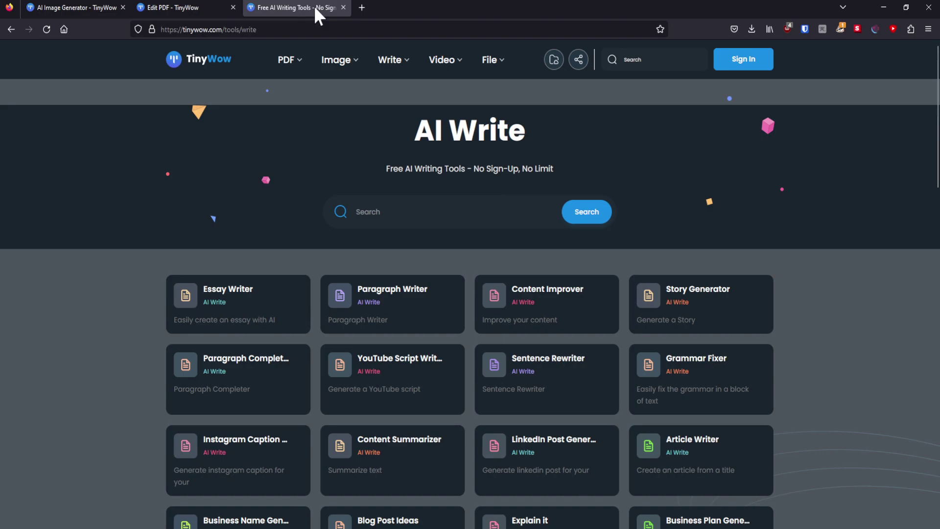
{"action": "scroll", "coordinate": [265, 303], "scroll_direction": "down", "scroll_amount": 1}
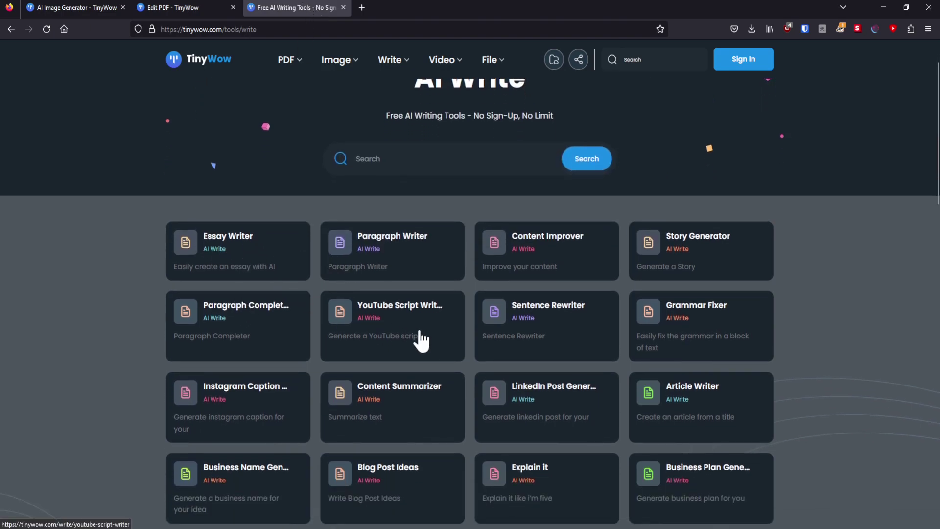
{"action": "scroll", "coordinate": [416, 323], "scroll_direction": "down", "scroll_amount": 1}
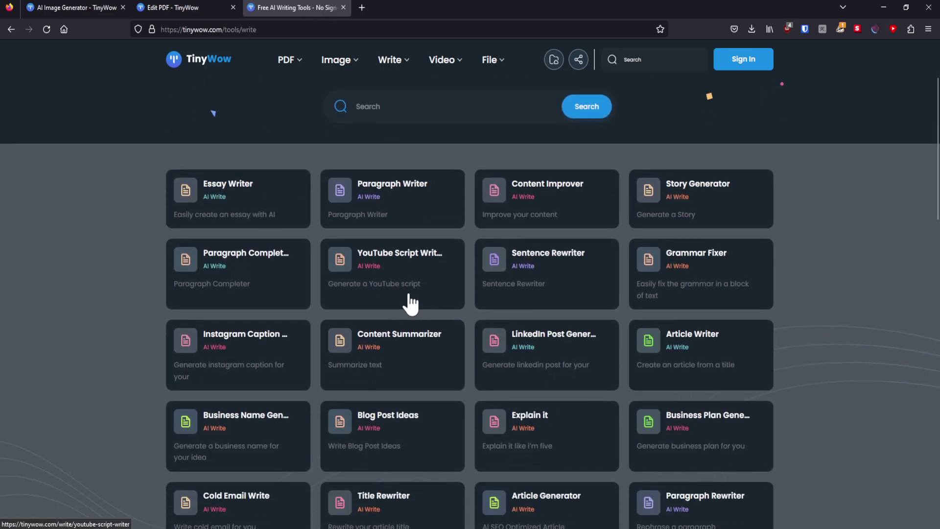
Generate a Casual-tone YouTube script on 'how a.i. will take over the world'.
{"action": "left_click", "coordinate": [408, 253]}
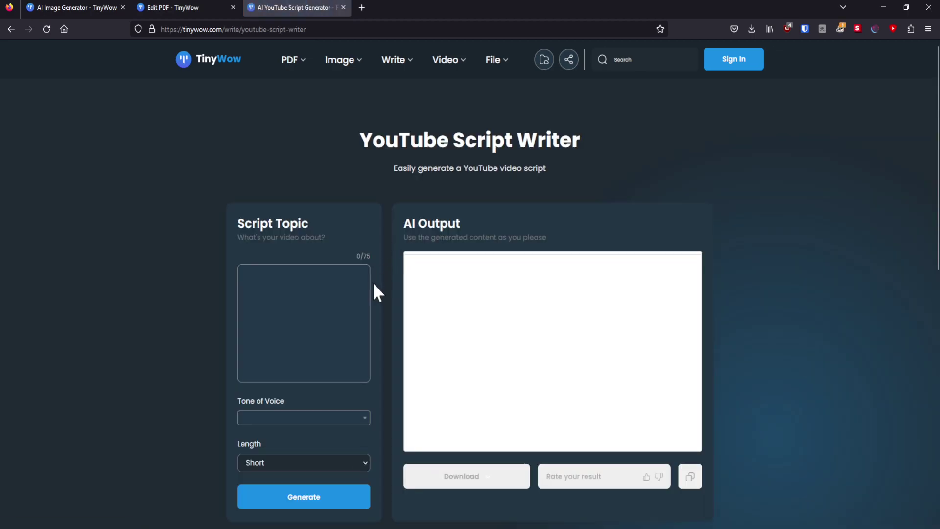
{"action": "scroll", "coordinate": [318, 367], "scroll_direction": "down", "scroll_amount": 1}
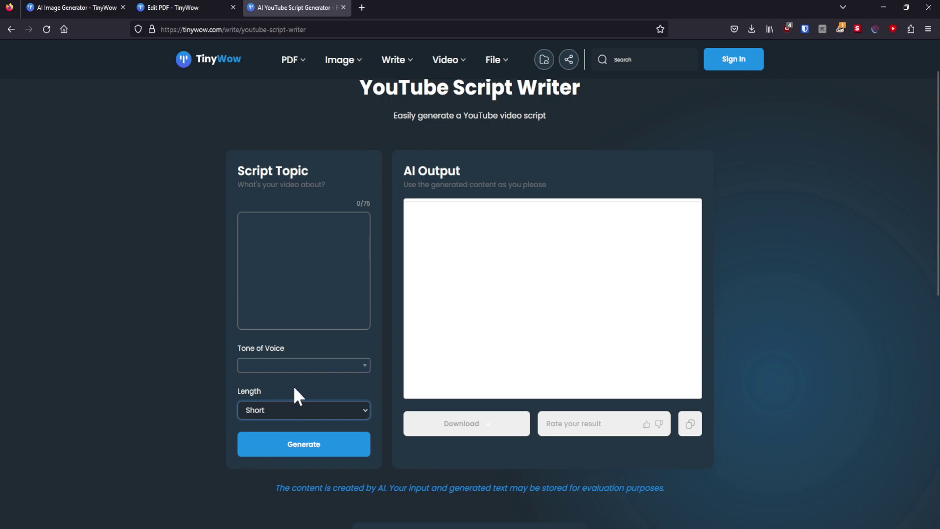
{"action": "left_click", "coordinate": [316, 368]}
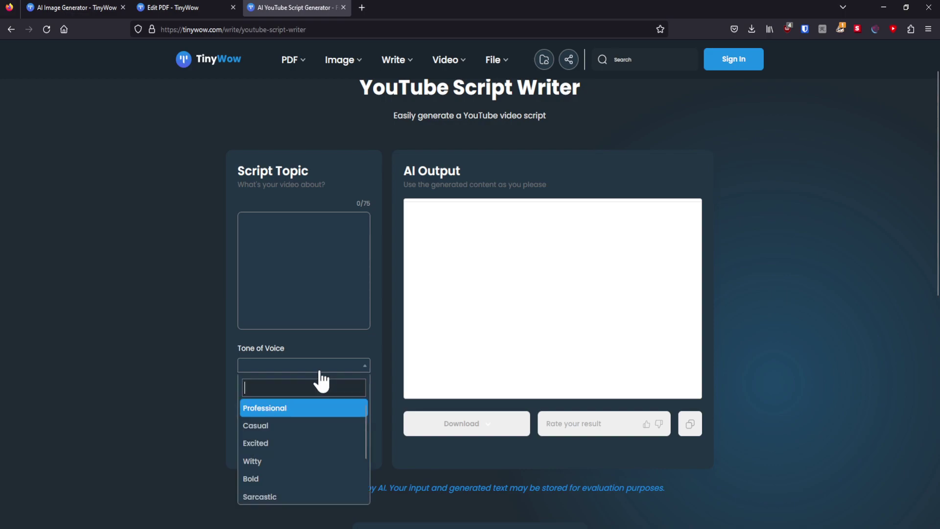
{"action": "left_click", "coordinate": [299, 426]}
{"action": "left_click", "coordinate": [302, 268]}
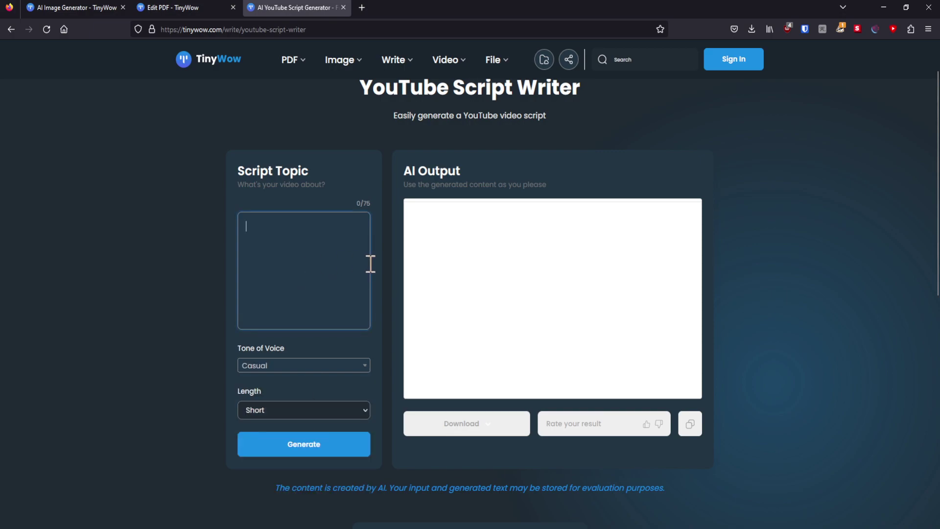
{"action": "type", "text": "how a.i. will t"}
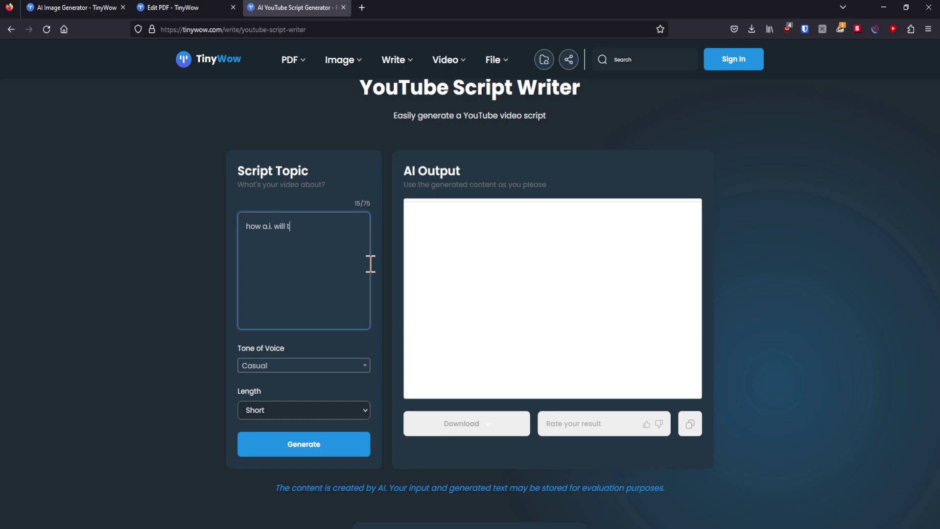
{"action": "type", "text": "ake over the world"}
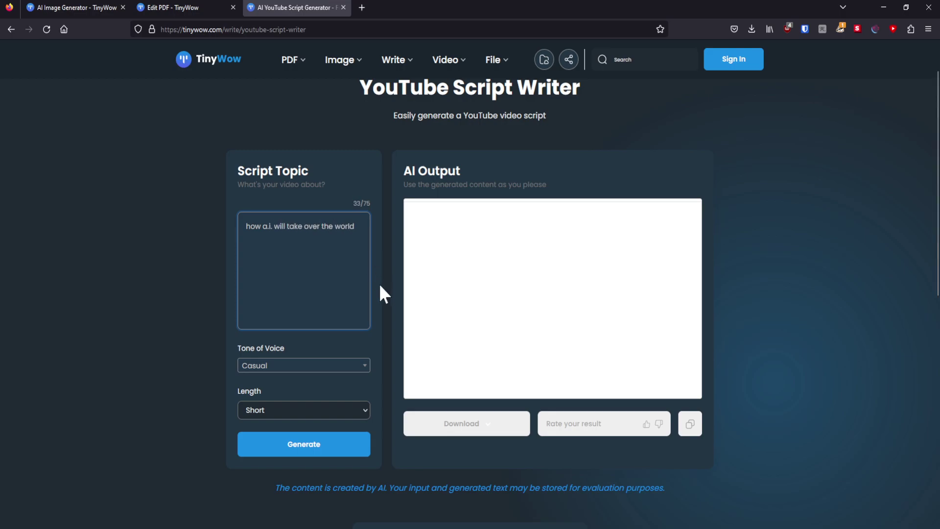
{"action": "left_click", "coordinate": [318, 433]}
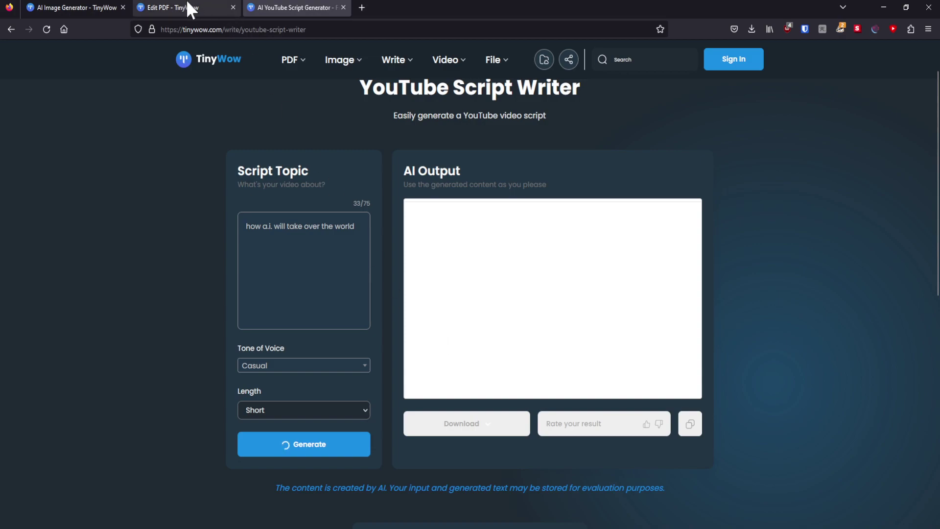
Bring the AI Write tools catalogue to the front and browse down to TikTok Script Writer.
{"action": "left_click_drag", "start_coordinate": [221, 9], "coordinate": [303, 9]}
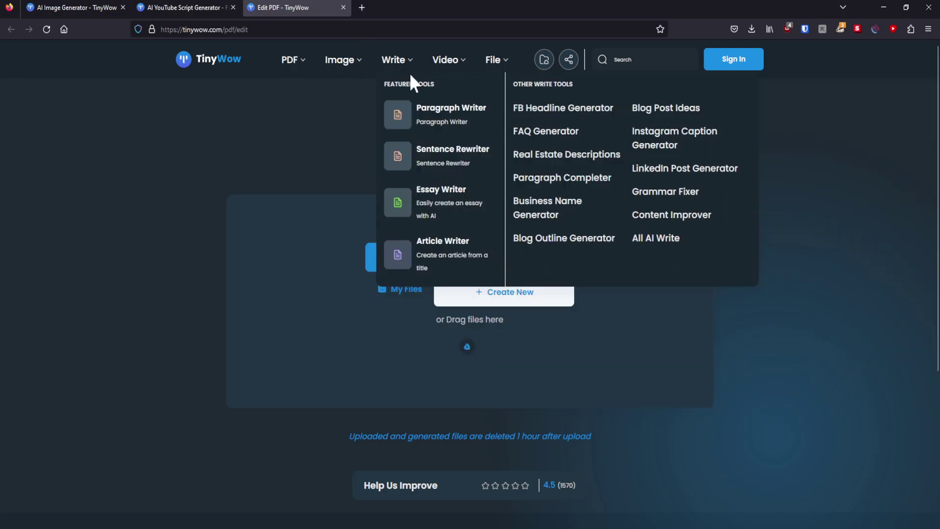
{"action": "left_click", "coordinate": [394, 61]}
{"action": "left_click", "coordinate": [206, 7]}
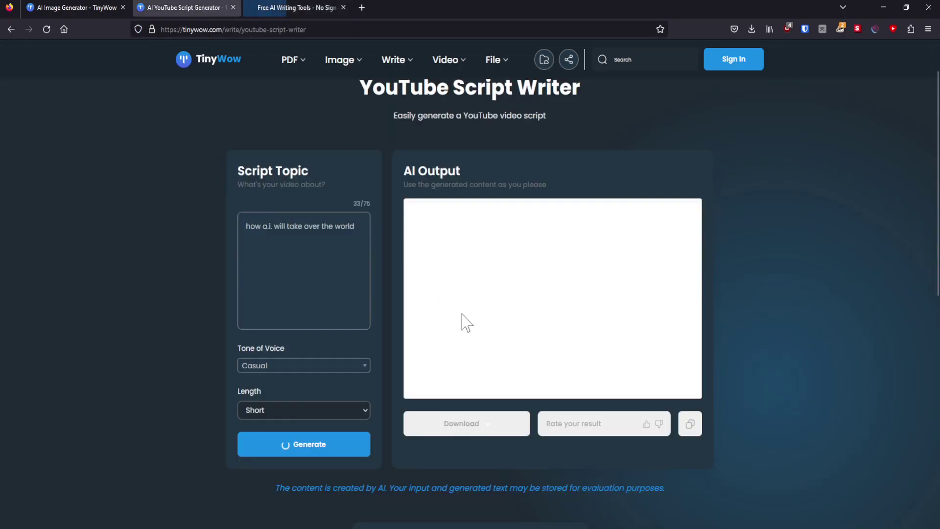
{"action": "left_click", "coordinate": [289, 7]}
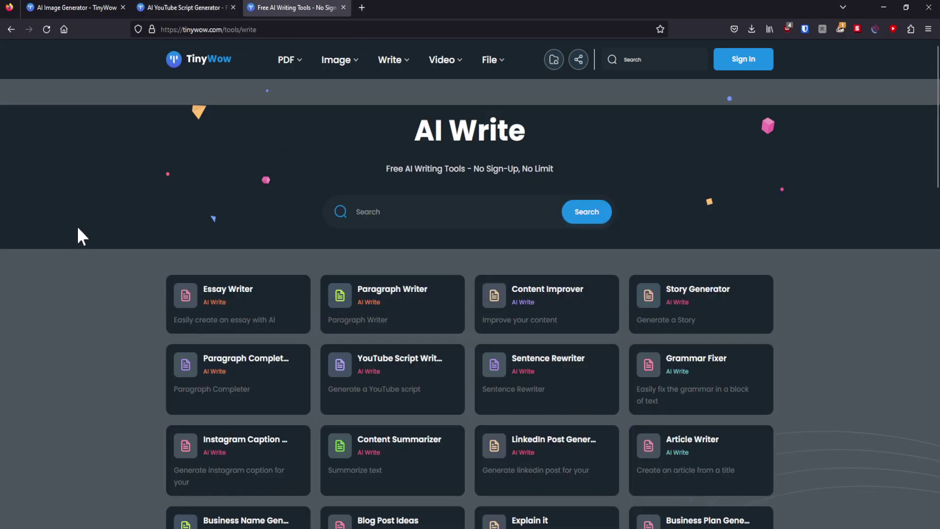
{"action": "scroll", "coordinate": [83, 250], "scroll_direction": "down", "scroll_amount": 2}
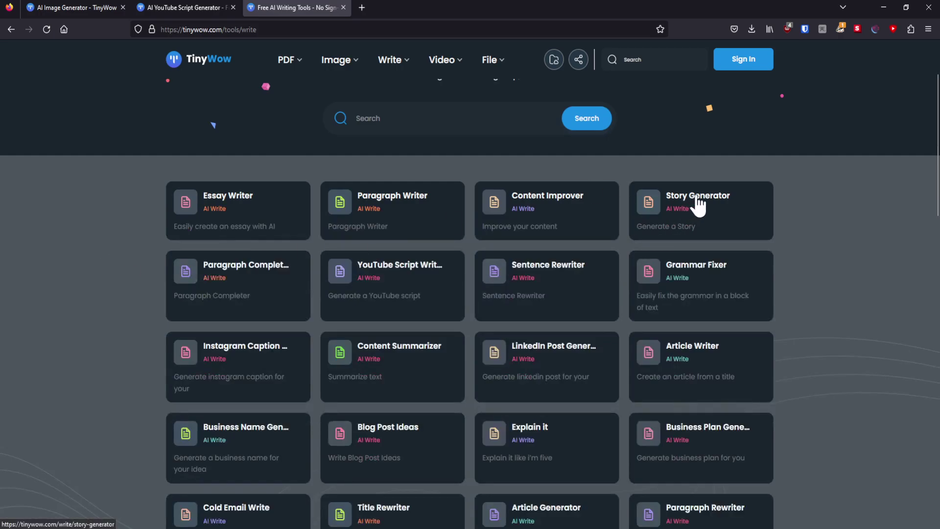
{"action": "scroll", "coordinate": [375, 218], "scroll_direction": "down", "scroll_amount": 1}
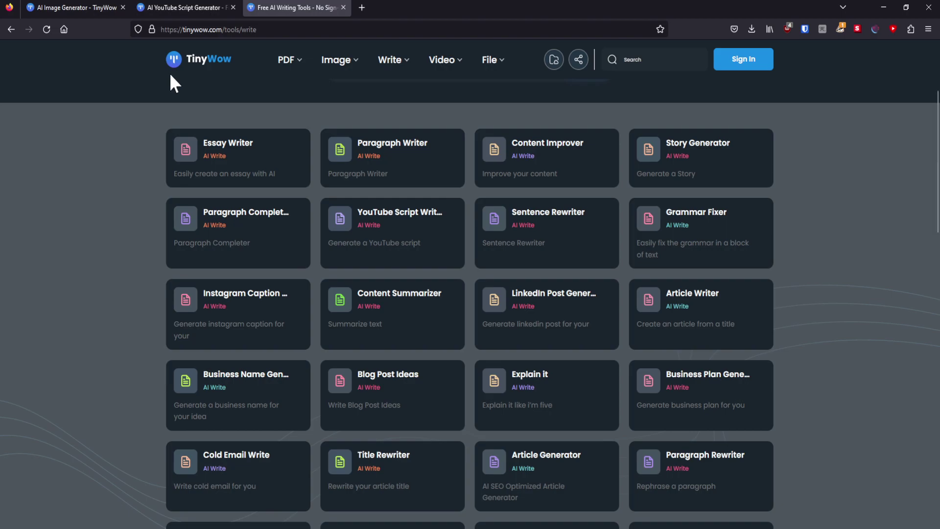
{"action": "scroll", "coordinate": [137, 269], "scroll_direction": "down", "scroll_amount": 3}
{"action": "scroll", "coordinate": [441, 300], "scroll_direction": "down", "scroll_amount": 2}
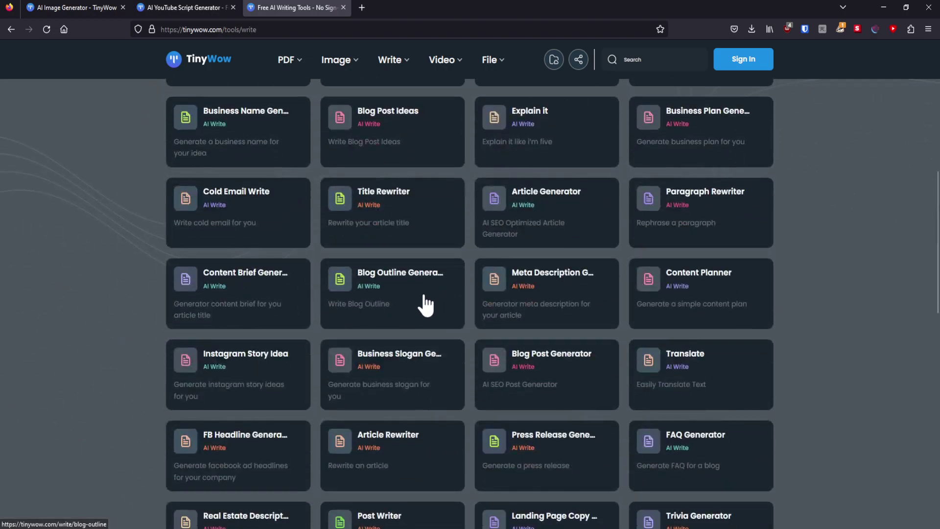
{"action": "scroll", "coordinate": [354, 339], "scroll_direction": "down", "scroll_amount": 6}
{"action": "scroll", "coordinate": [377, 303], "scroll_direction": "down", "scroll_amount": 1}
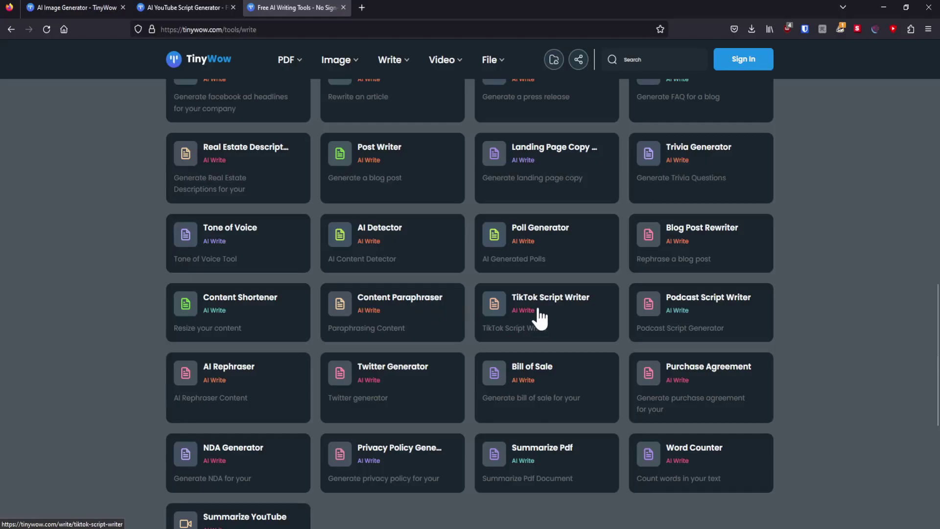
Open TikTok Script Writer in its own tab and scroll to its Topic and Tone form.
{"action": "middle_click", "coordinate": [551, 310]}
{"action": "left_click", "coordinate": [387, 7]}
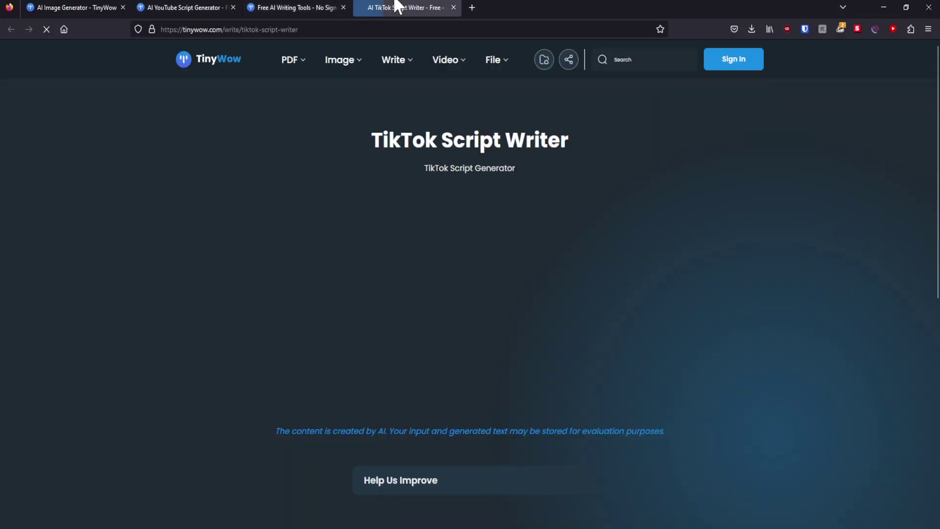
{"action": "left_click", "coordinate": [210, 8]}
{"action": "left_click", "coordinate": [413, 7]}
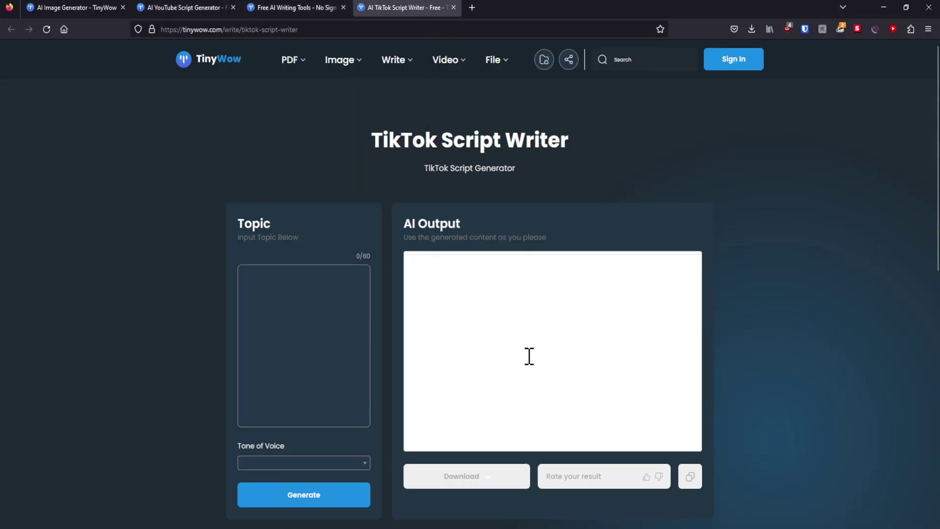
{"action": "scroll", "coordinate": [507, 331], "scroll_direction": "down", "scroll_amount": 1}
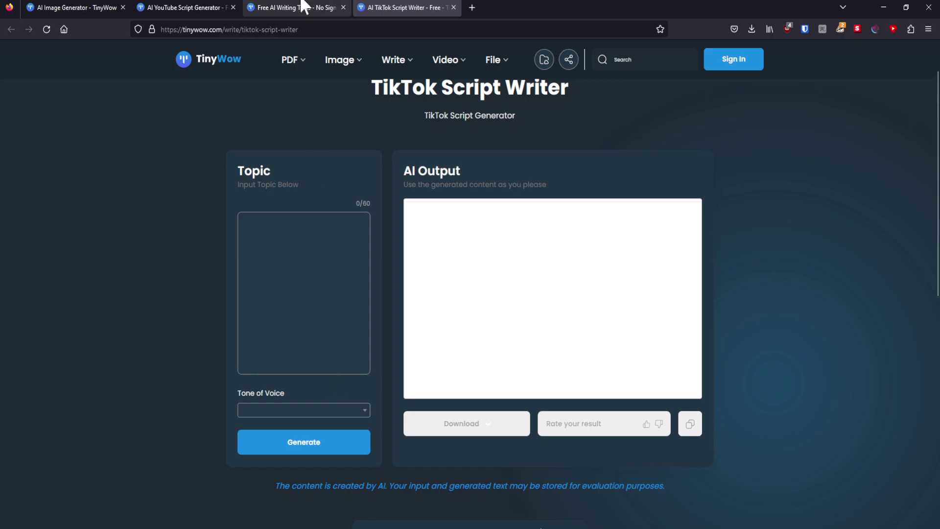
Open Poll Generator in a new tab and move it before the AI writing tools tab.
{"action": "left_click_drag", "start_coordinate": [302, 6], "coordinate": [410, 6]}
{"action": "scroll", "coordinate": [145, 258], "scroll_direction": "down", "scroll_amount": 3}
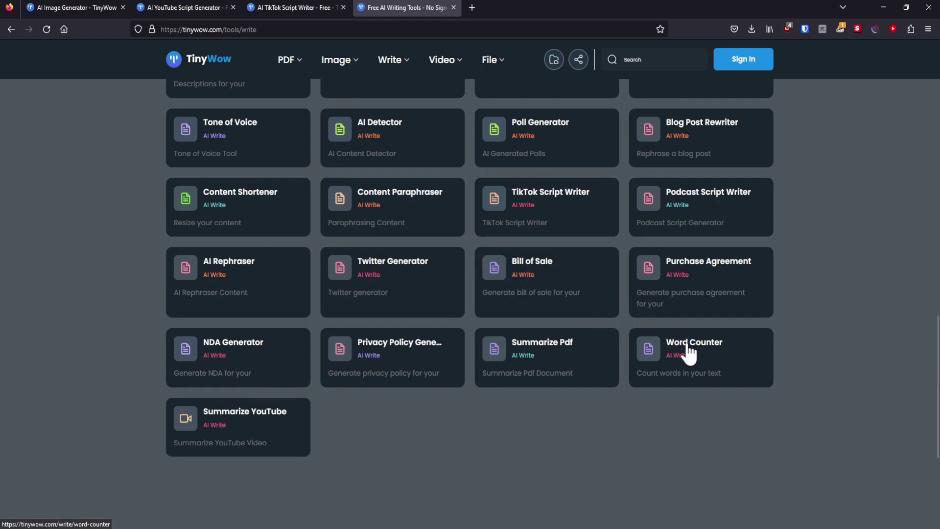
{"action": "scroll", "coordinate": [685, 350], "scroll_direction": "up", "scroll_amount": 1}
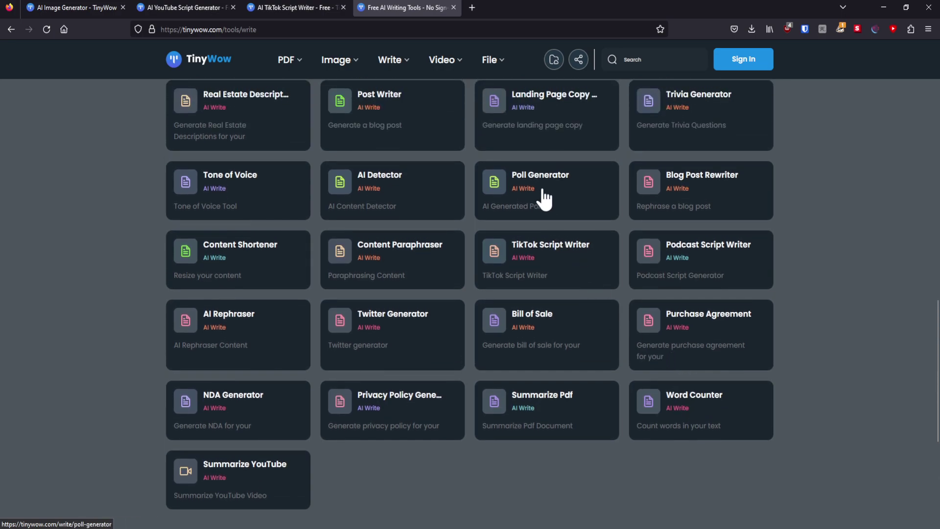
{"action": "scroll", "coordinate": [553, 230], "scroll_direction": "up", "scroll_amount": 2}
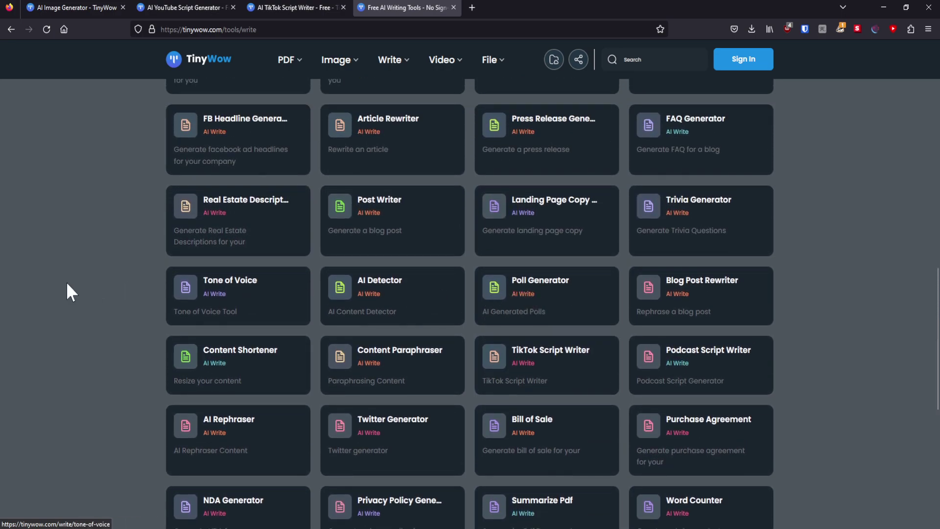
{"action": "scroll", "coordinate": [538, 360], "scroll_direction": "up", "scroll_amount": 2}
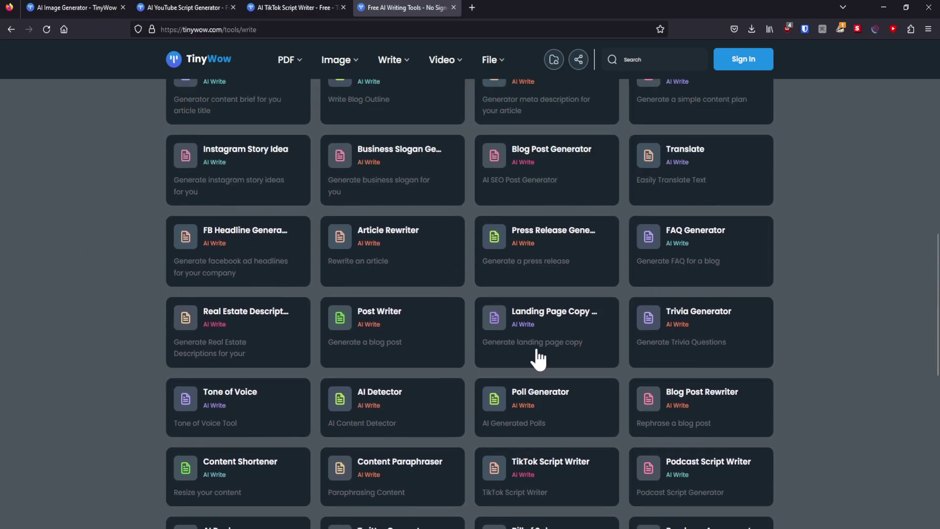
{"action": "middle_click", "coordinate": [537, 395]}
{"action": "left_click", "coordinate": [488, 6]}
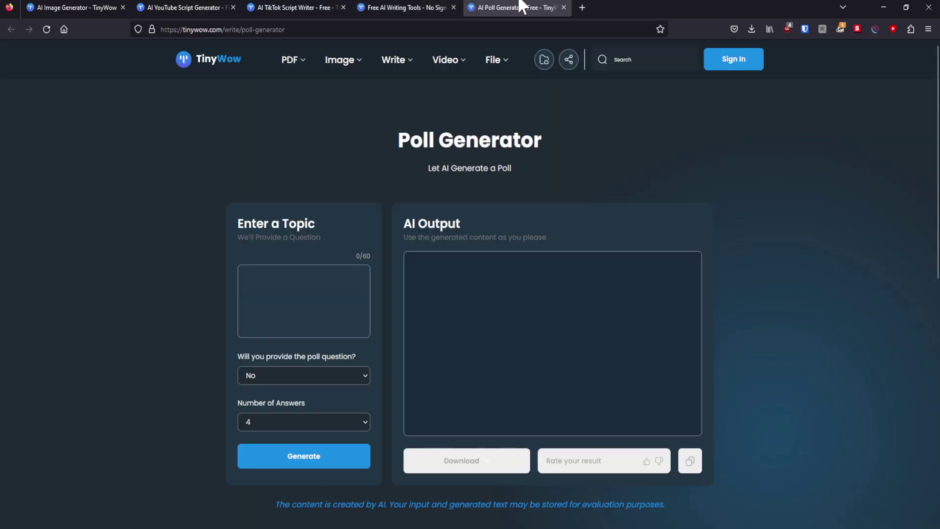
{"action": "left_click_drag", "start_coordinate": [521, 5], "coordinate": [417, 6]}
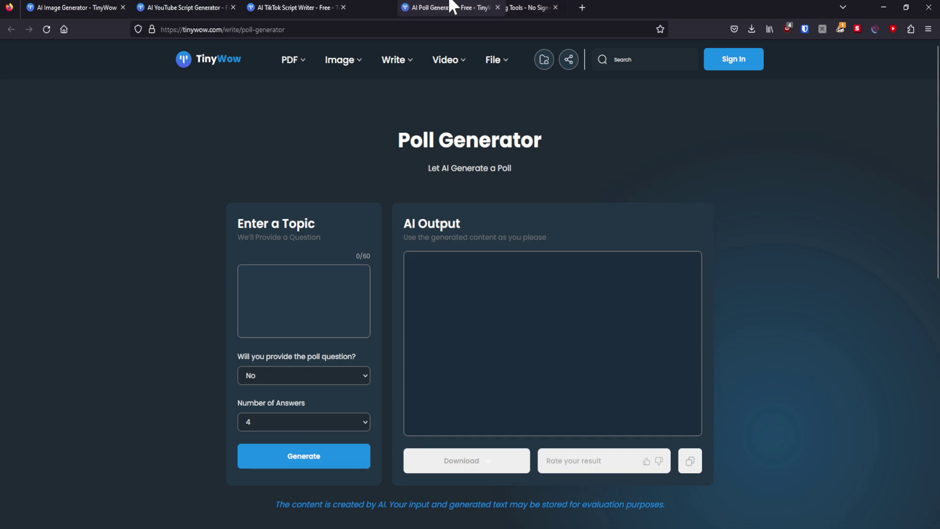
Return to the AI writing tools page and open the Video Tools catalogue.
{"action": "left_click", "coordinate": [530, 6]}
{"action": "scroll", "coordinate": [134, 331], "scroll_direction": "up", "scroll_amount": 10}
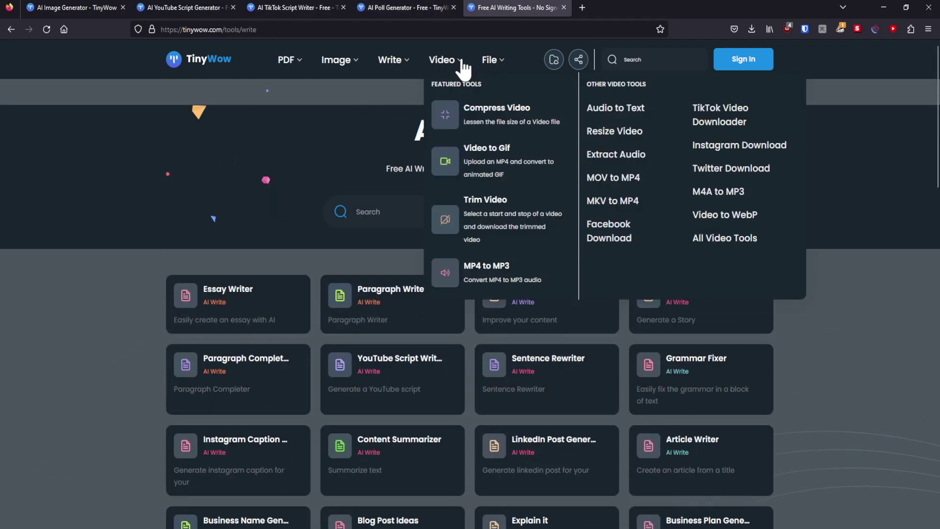
{"action": "left_click", "coordinate": [461, 61]}
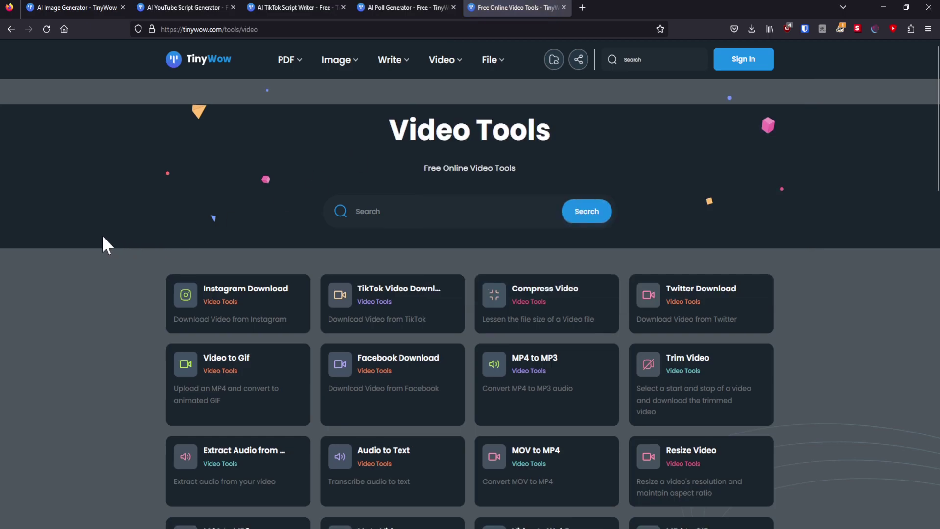
{"action": "scroll", "coordinate": [102, 234], "scroll_direction": "down", "scroll_amount": 1}
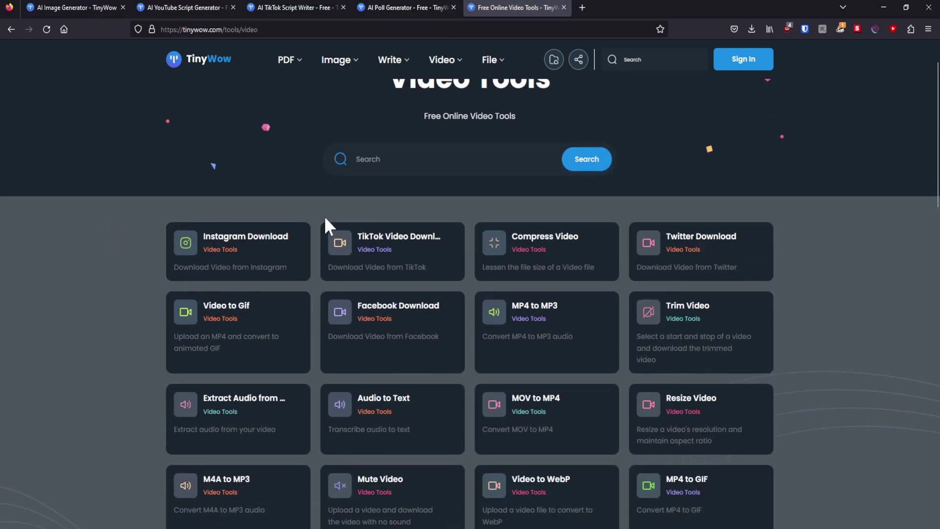
Open TikTok Video Downloader in a tab before the video tools, highlighting its description.
{"action": "middle_click", "coordinate": [413, 246]}
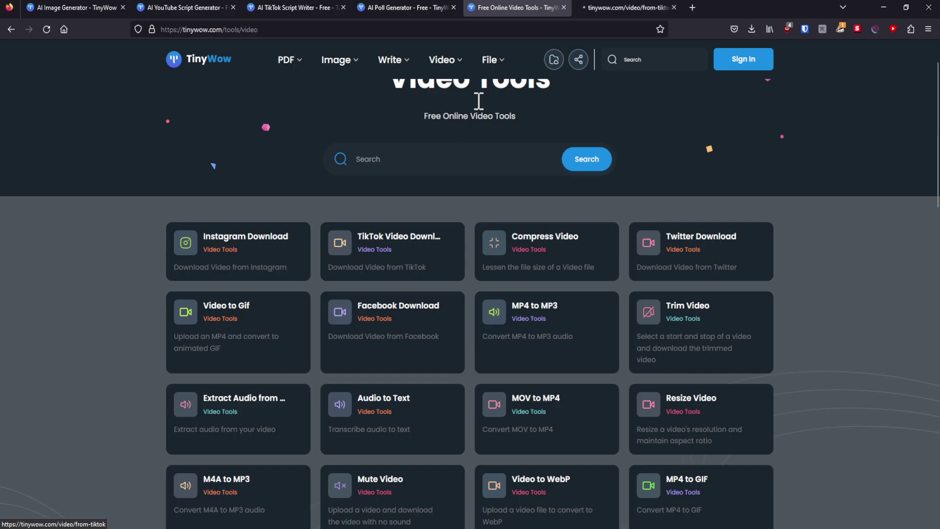
{"action": "left_click", "coordinate": [609, 7]}
{"action": "left_click_drag", "start_coordinate": [609, 7], "coordinate": [504, 7]}
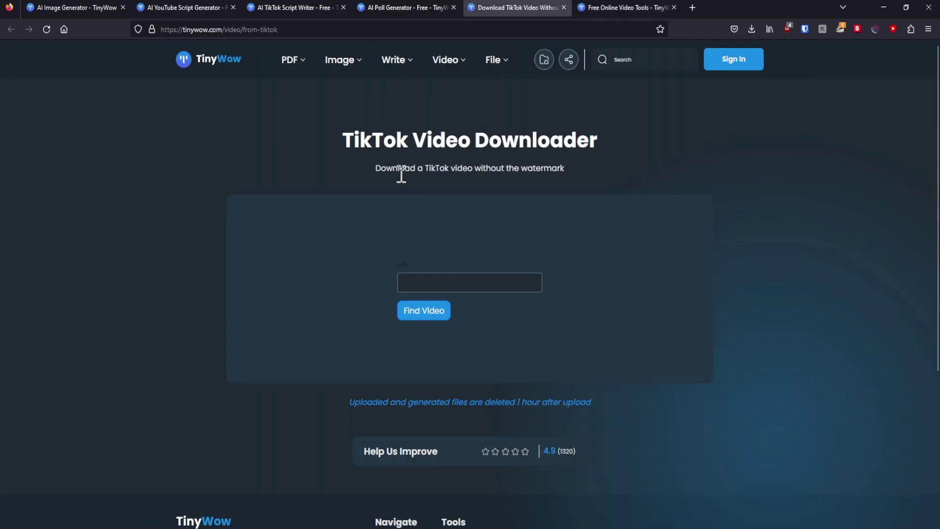
{"action": "left_click_drag", "start_coordinate": [391, 168], "coordinate": [552, 169]}
{"action": "left_click", "coordinate": [547, 169]}
{"action": "left_click_drag", "start_coordinate": [369, 171], "coordinate": [492, 169]}
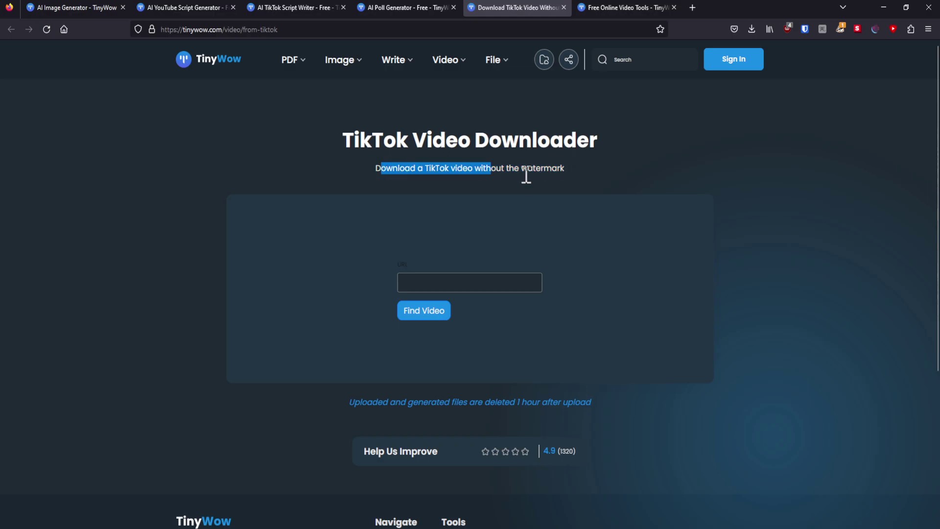
{"action": "left_click", "coordinate": [609, 6]}
Scroll the video tools grid and open Audio to Text in a new tab.
{"action": "scroll", "coordinate": [55, 267], "scroll_direction": "down", "scroll_amount": 2}
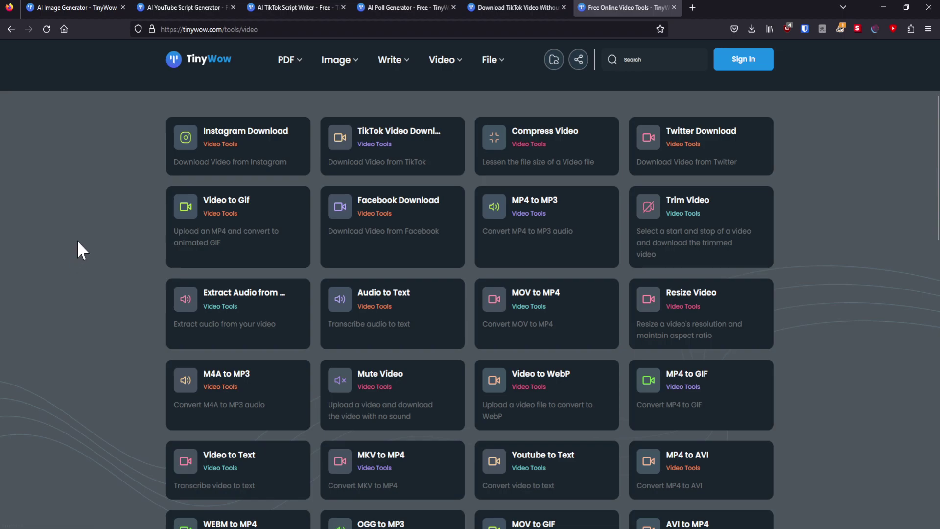
{"action": "scroll", "coordinate": [99, 263], "scroll_direction": "down", "scroll_amount": 3}
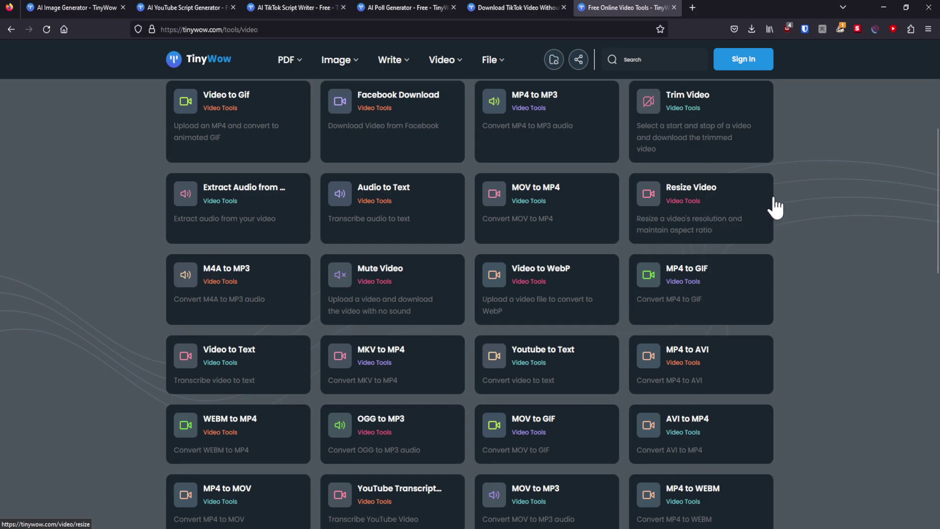
{"action": "scroll", "coordinate": [176, 298], "scroll_direction": "down", "scroll_amount": 2}
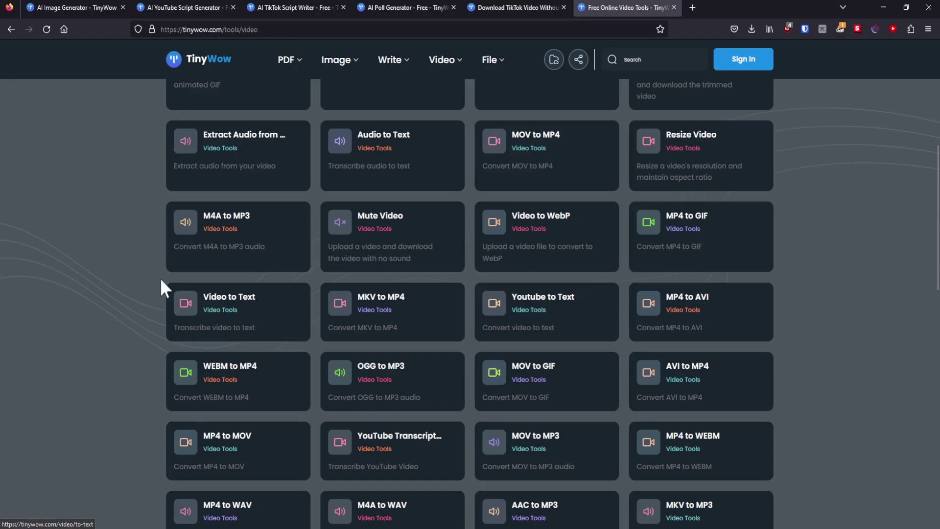
{"action": "scroll", "coordinate": [162, 281], "scroll_direction": "down", "scroll_amount": 1}
{"action": "scroll", "coordinate": [413, 153], "scroll_direction": "up", "scroll_amount": 1}
{"action": "middle_click", "coordinate": [405, 153]}
{"action": "left_click", "coordinate": [725, 8]}
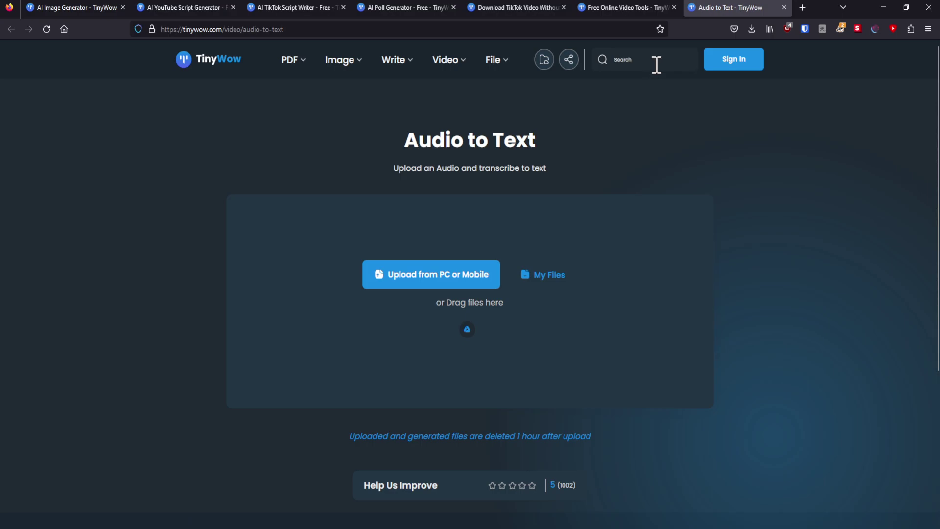
Close Audio to Text, then open, view and close the YouTube to Text Converter.
{"action": "middle_click", "coordinate": [739, 6]}
{"action": "scroll", "coordinate": [568, 313], "scroll_direction": "down", "scroll_amount": 2}
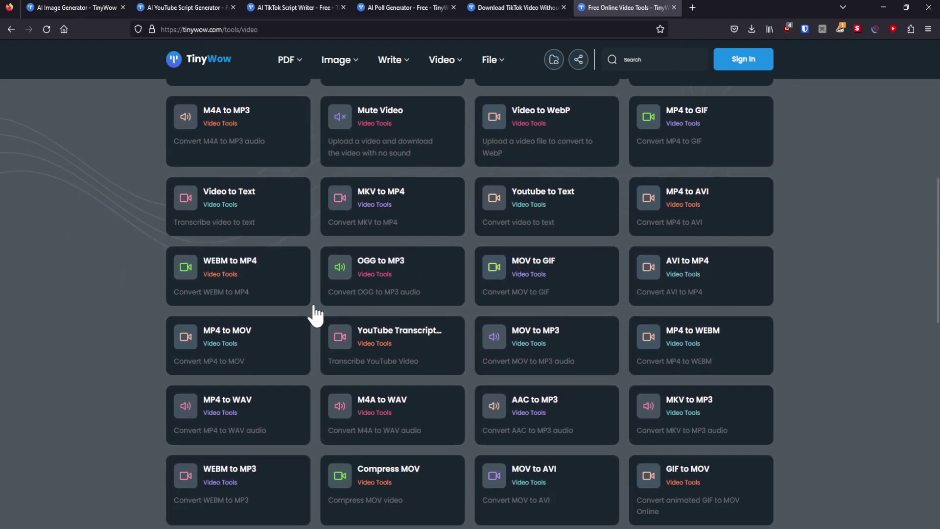
{"action": "middle_click", "coordinate": [569, 200]}
{"action": "left_click", "coordinate": [713, 7]}
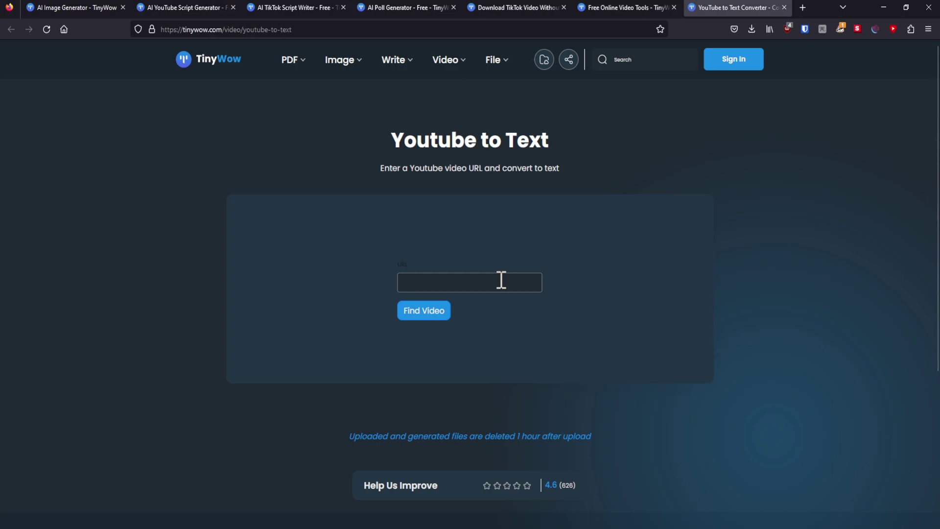
{"action": "middle_click", "coordinate": [719, 5]}
Scroll the Video Tools grid down to AAC to FLAC and back up.
{"action": "scroll", "coordinate": [147, 264], "scroll_direction": "down", "scroll_amount": 5}
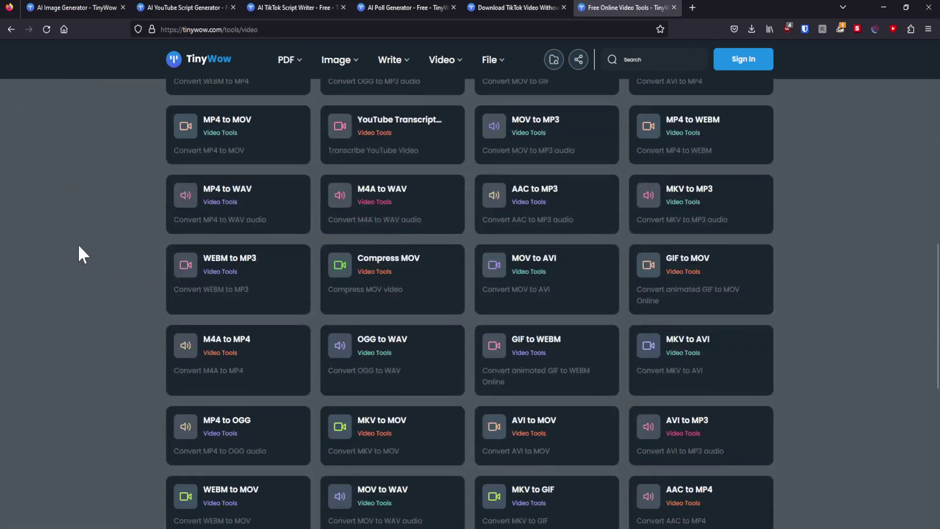
{"action": "scroll", "coordinate": [77, 257], "scroll_direction": "down", "scroll_amount": 1}
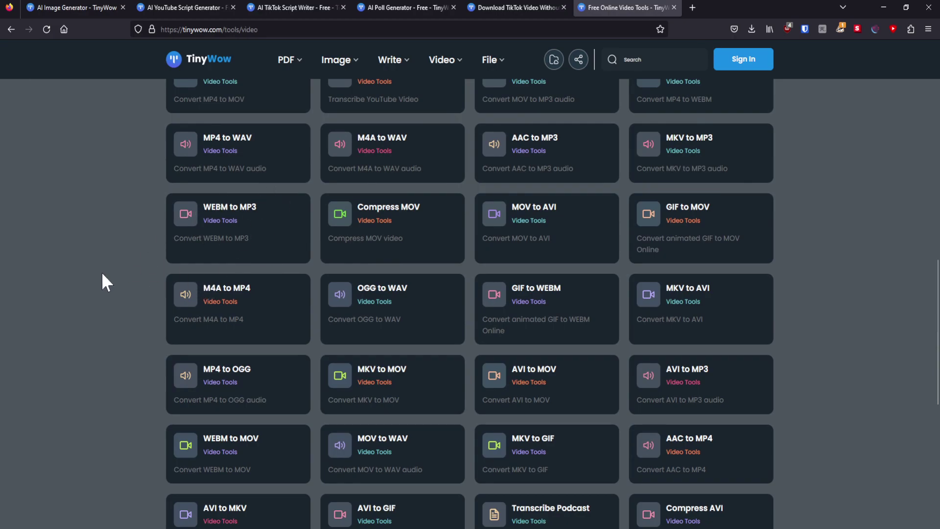
{"action": "scroll", "coordinate": [101, 272], "scroll_direction": "down", "scroll_amount": 1}
{"action": "scroll", "coordinate": [103, 272], "scroll_direction": "down", "scroll_amount": 1}
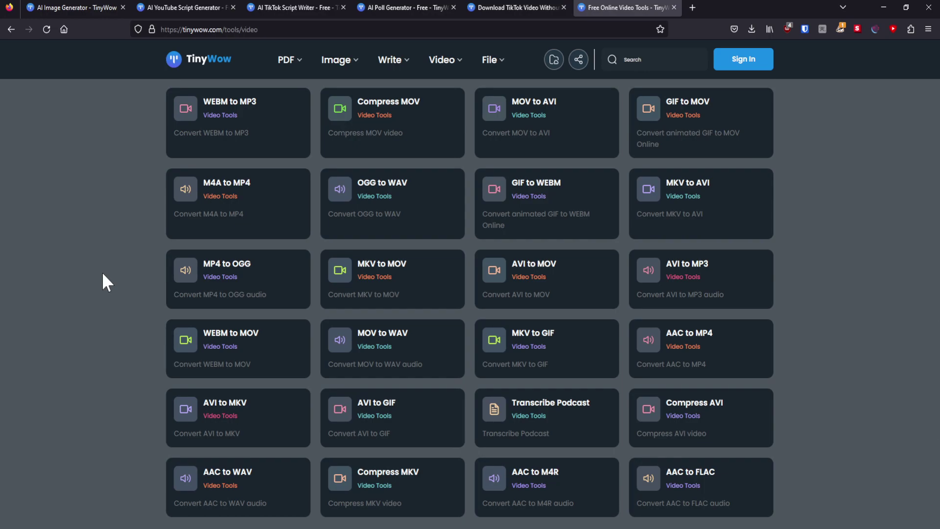
{"action": "scroll", "coordinate": [115, 282], "scroll_direction": "down", "scroll_amount": 2}
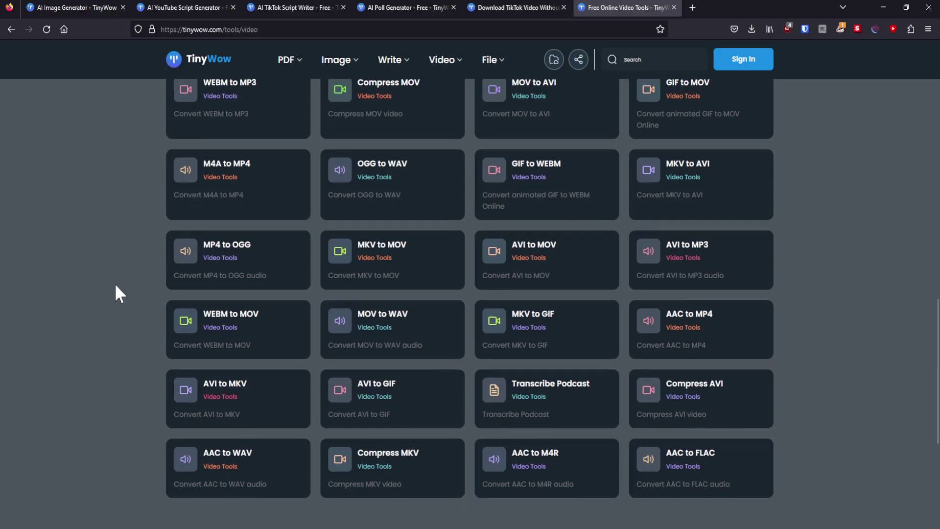
{"action": "scroll", "coordinate": [91, 354], "scroll_direction": "up", "scroll_amount": 7}
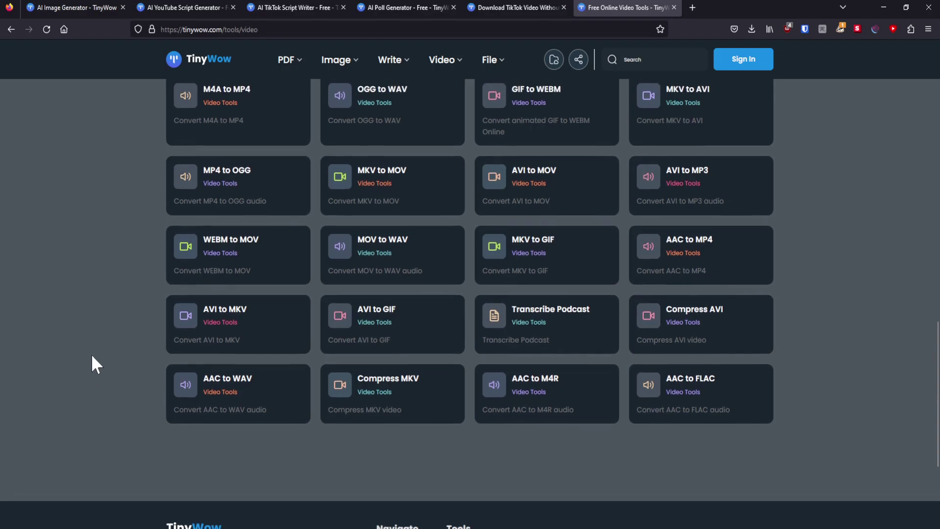
Open the File conversion tools page, closing an extra blank tab along the way.
{"action": "scroll", "coordinate": [87, 333], "scroll_direction": "up", "scroll_amount": 10}
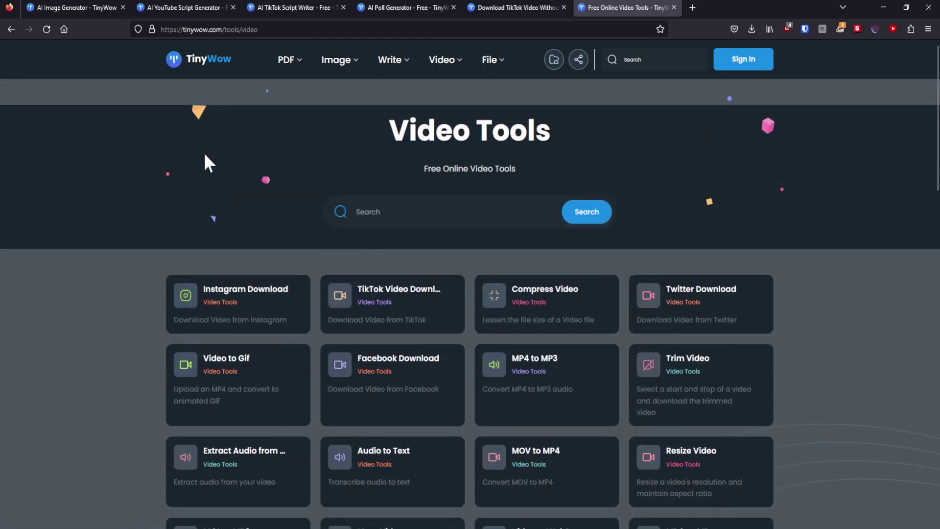
{"action": "left_click", "coordinate": [488, 69]}
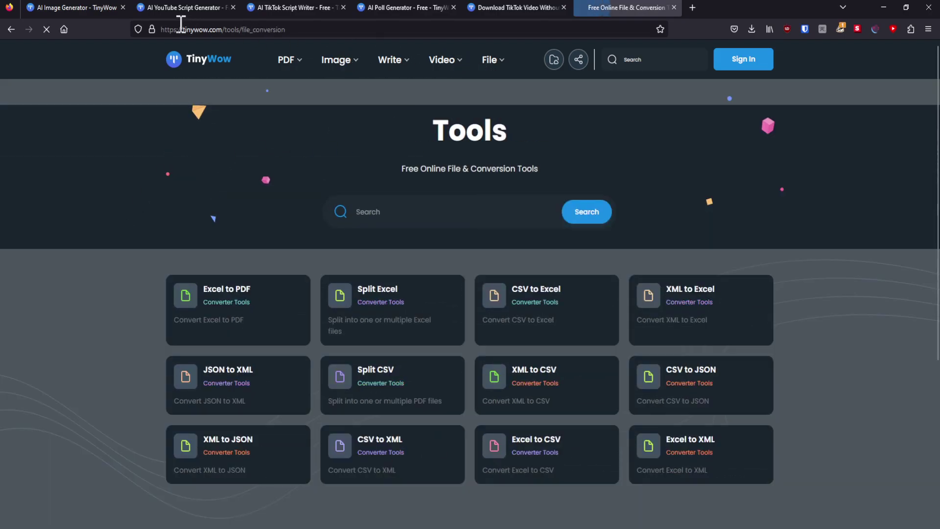
{"action": "left_click", "coordinate": [186, 7]}
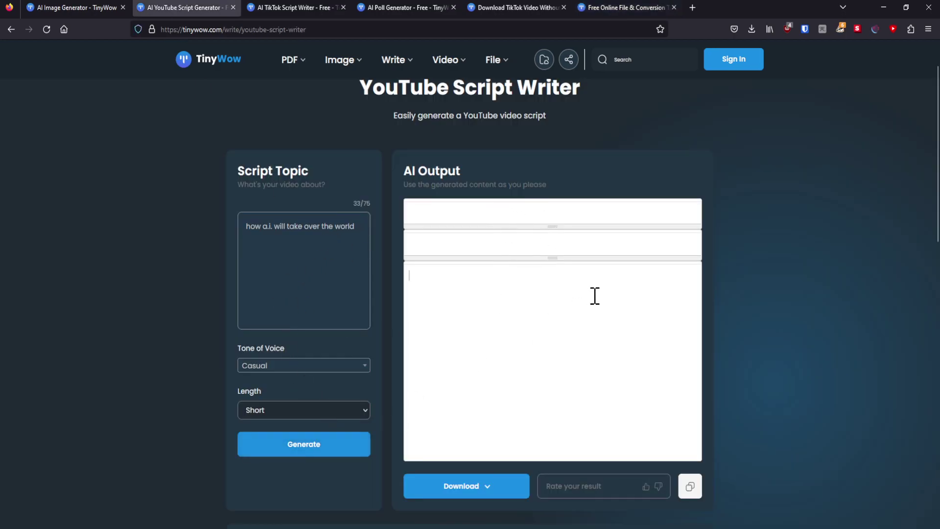
{"action": "left_click", "coordinate": [692, 8]}
{"action": "left_click", "coordinate": [652, 7]}
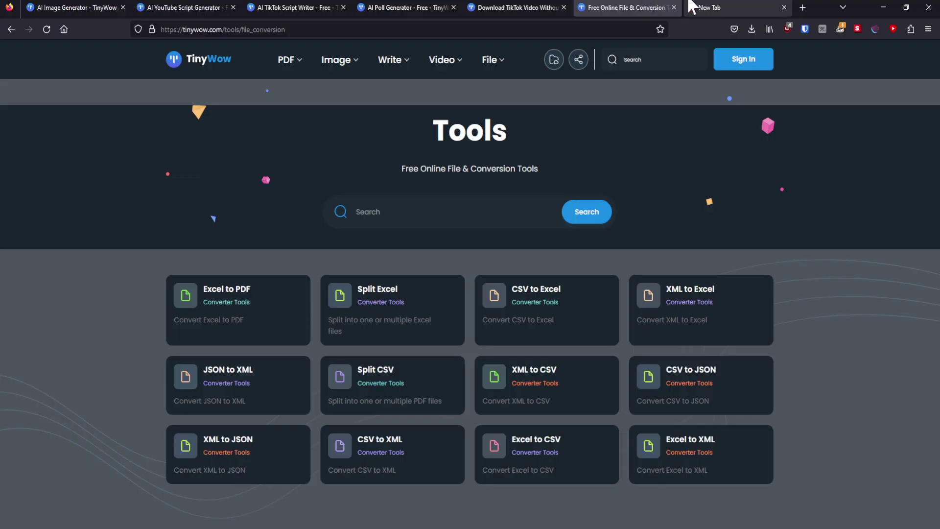
{"action": "middle_click", "coordinate": [685, 7]}
{"action": "scroll", "coordinate": [108, 252], "scroll_direction": "down", "scroll_amount": 1}
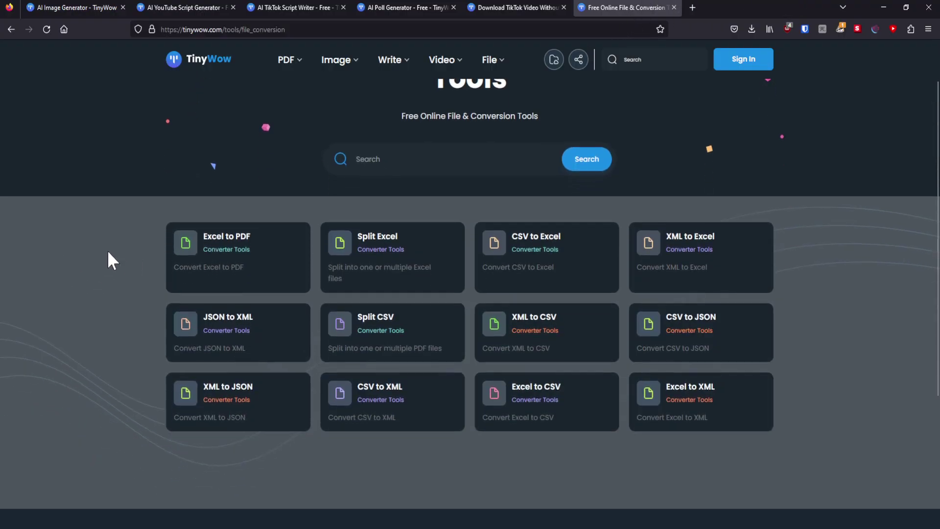
{"action": "scroll", "coordinate": [108, 271], "scroll_direction": "down", "scroll_amount": 1}
{"action": "scroll", "coordinate": [98, 279], "scroll_direction": "up", "scroll_amount": 1}
{"action": "scroll", "coordinate": [236, 201], "scroll_direction": "up", "scroll_amount": 1}
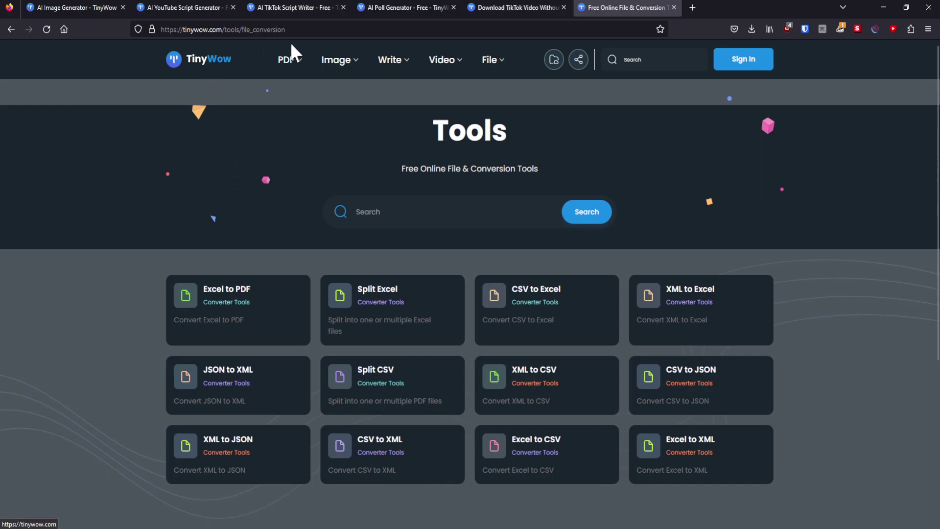
Search TinyWow for 'tiktok', then return to the homepage via the logo.
{"action": "left_click", "coordinate": [655, 60]}
{"action": "type", "text": "tiktok"}
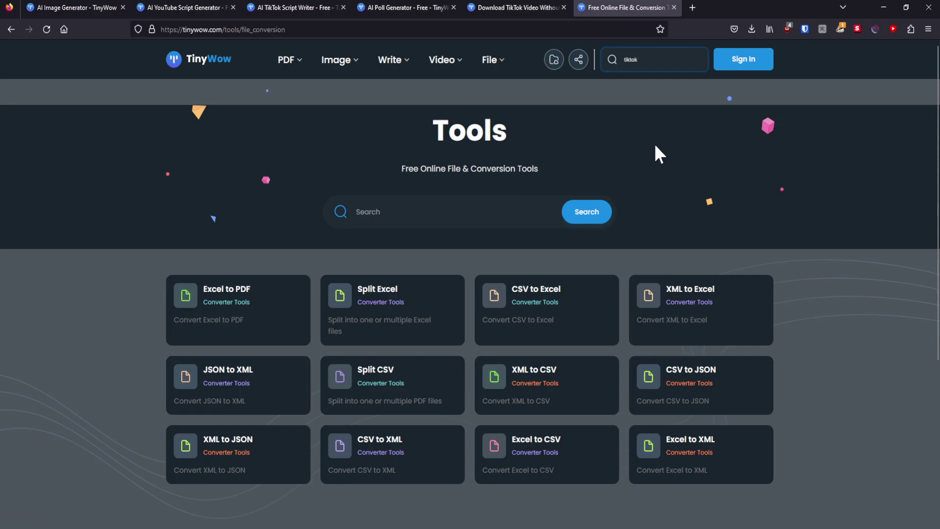
{"action": "key", "text": "Return"}
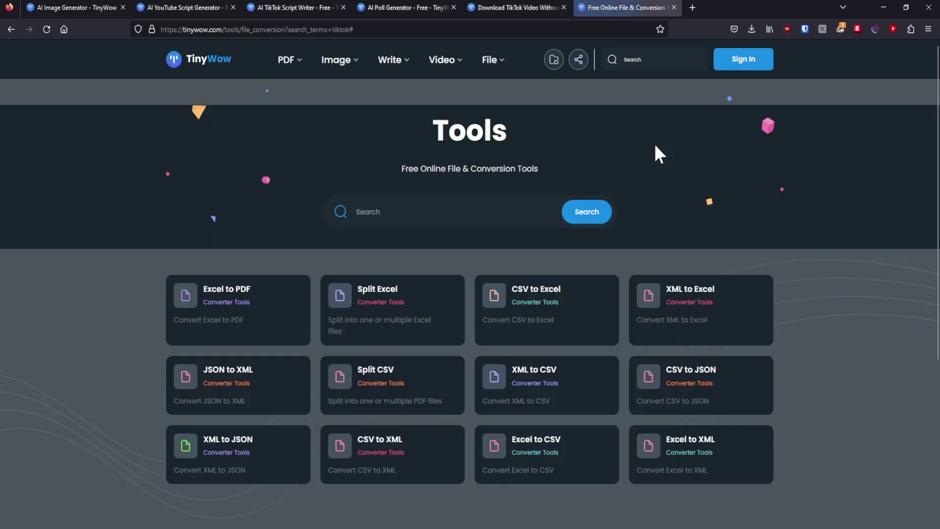
{"action": "left_click", "coordinate": [187, 67]}
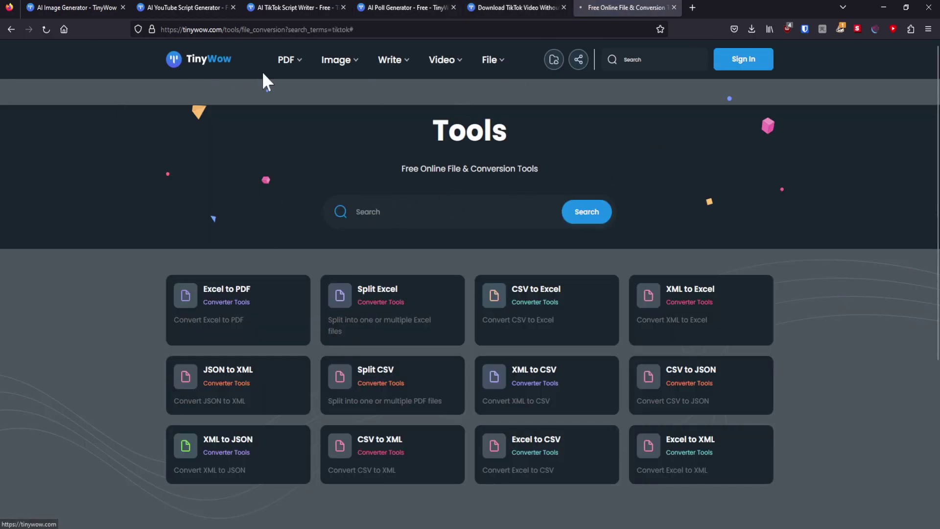
{"action": "scroll", "coordinate": [150, 172], "scroll_direction": "down", "scroll_amount": 10}
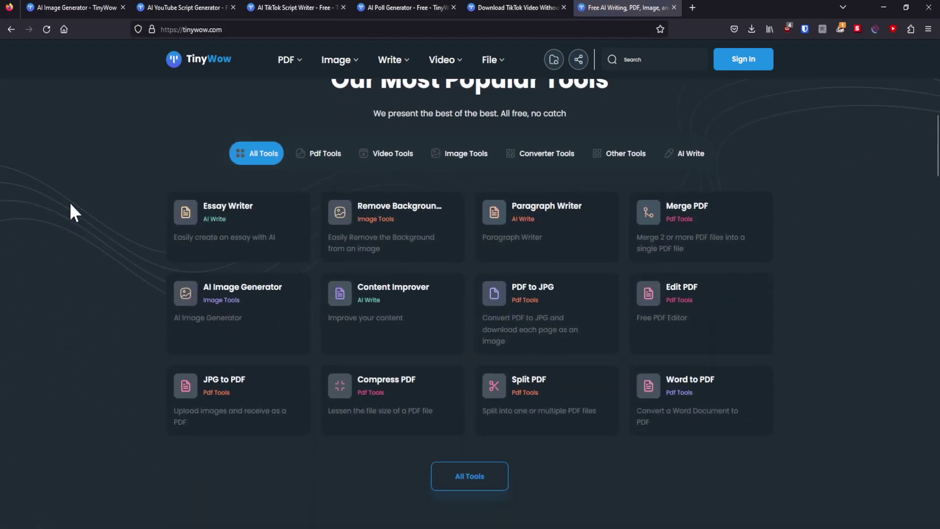
{"action": "scroll", "coordinate": [115, 248], "scroll_direction": "up", "scroll_amount": 10}
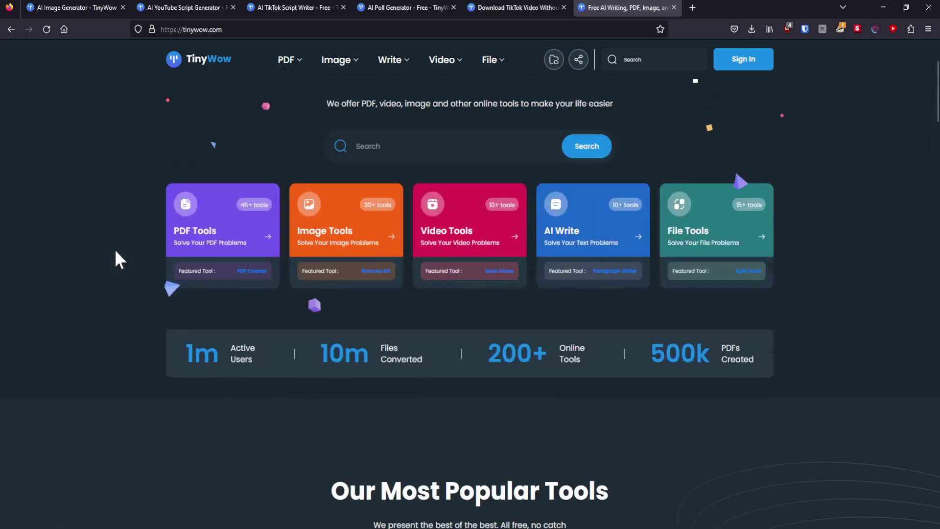